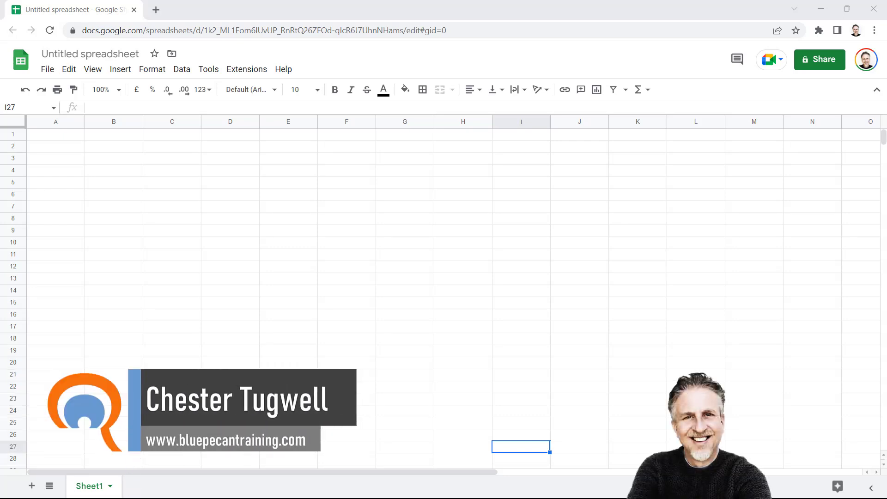
Open the Sheets template gallery from File > New and scroll to the Education templates
click(47, 69)
mouse_move(60, 96)
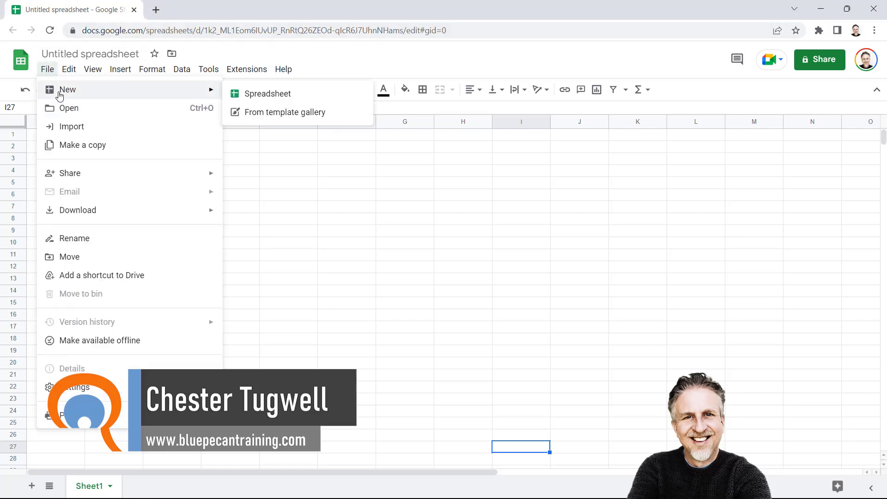
click(271, 120)
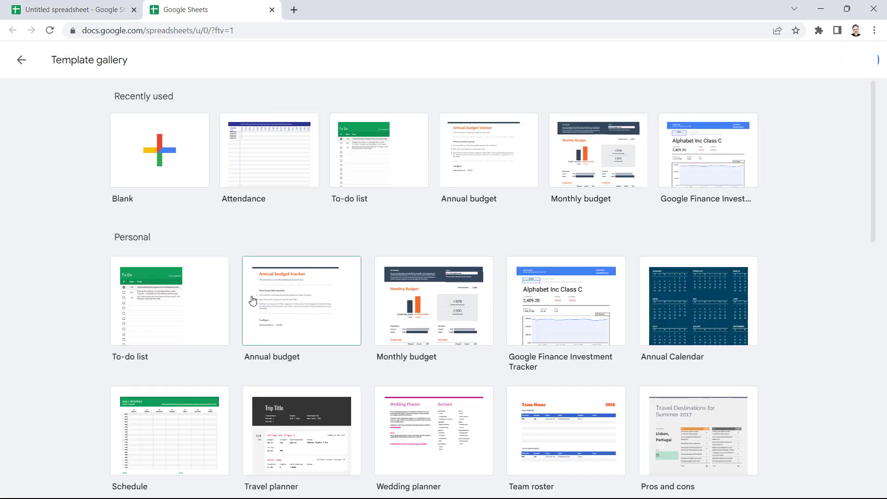
scroll(252, 299, down, 3)
scroll(252, 297, down, 10)
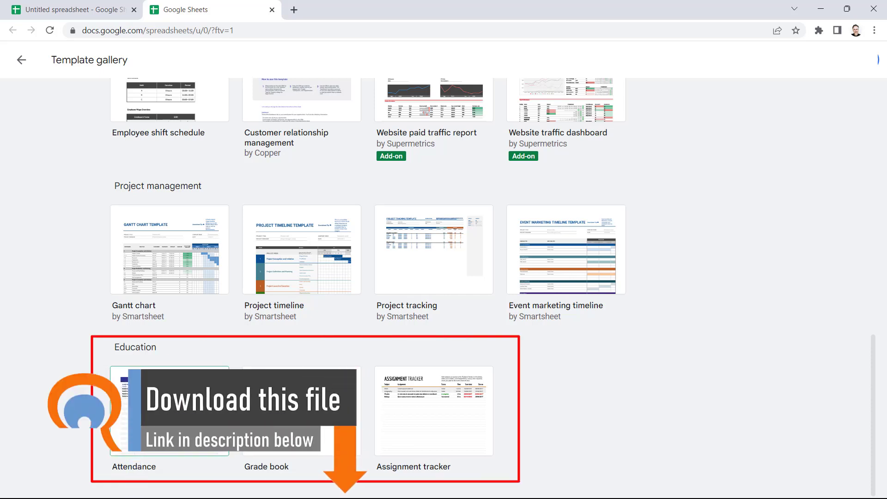
Create a spreadsheet from the Attendance template and inspect the C3 weekday formula and C2 date
click(139, 407)
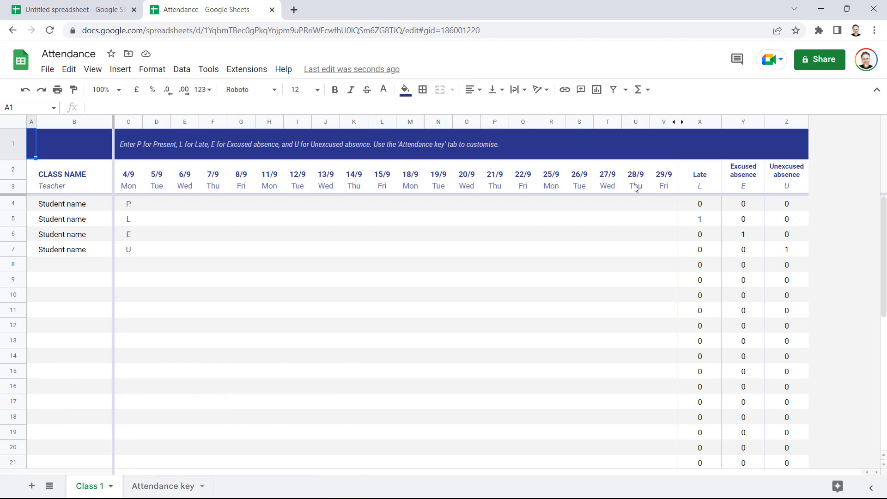
click(131, 185)
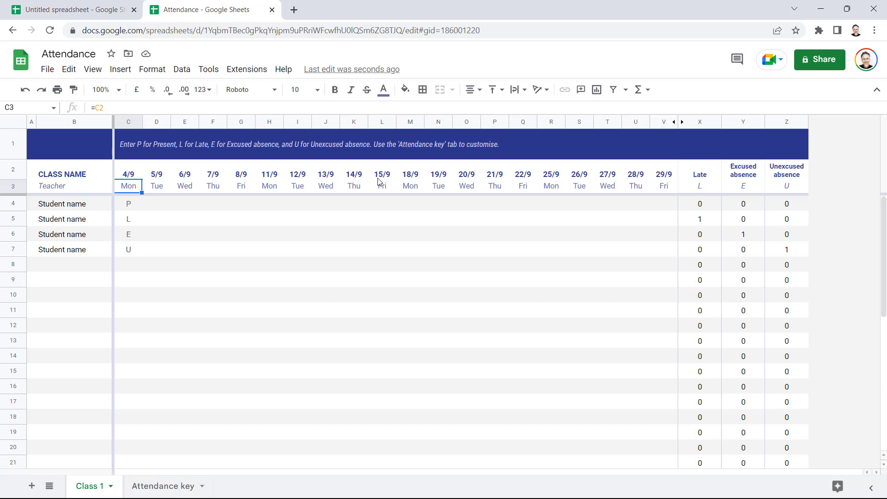
click(129, 176)
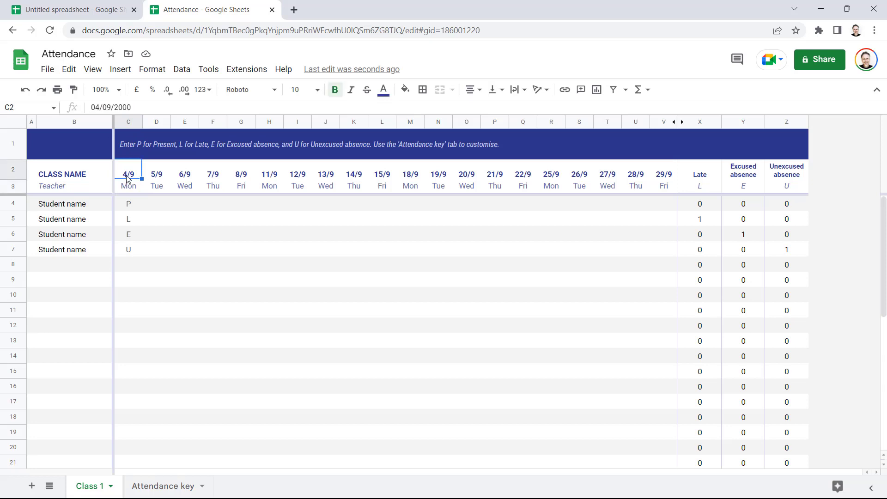
Set C2 to 13/02/2023 and fill consecutive dates across row 2 to V2
double_click(130, 176)
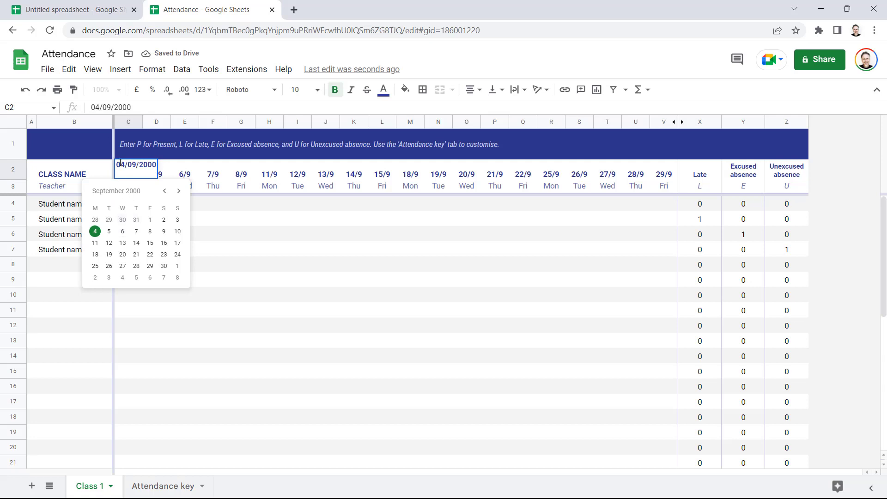
drag(119, 164, 178, 169)
text(1)
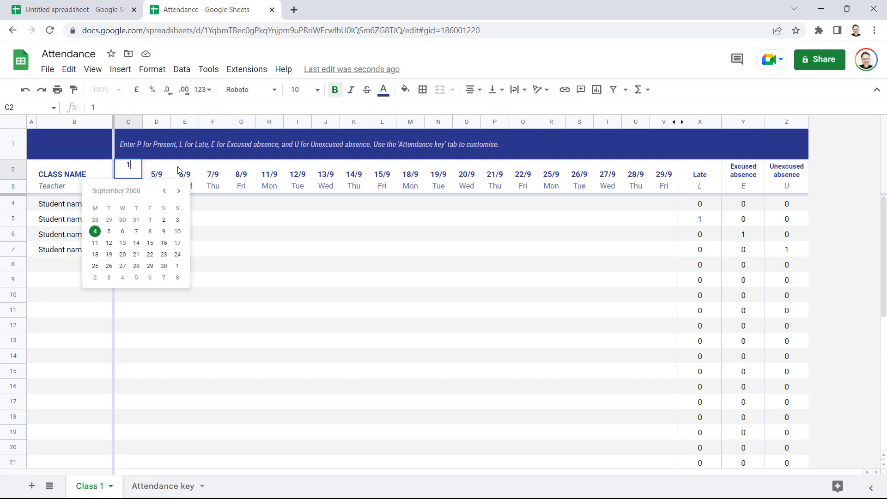
text(3/02/2023)
key(Return)
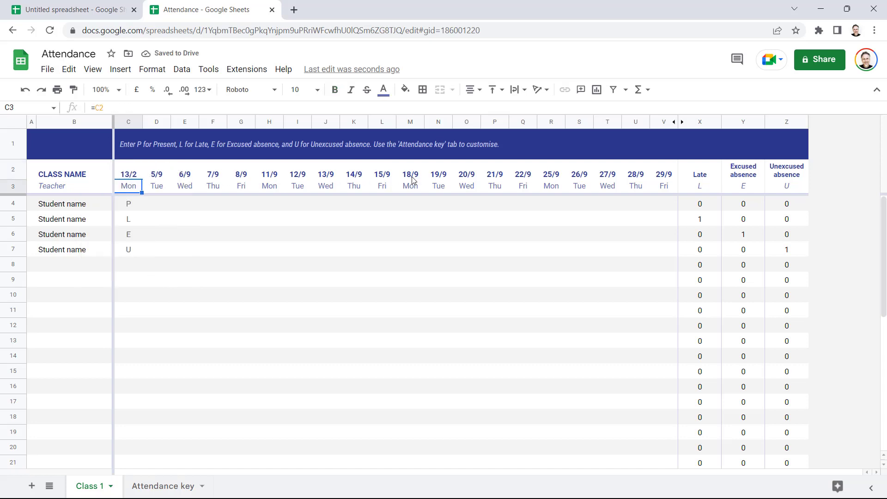
click(137, 176)
drag(142, 179, 662, 170)
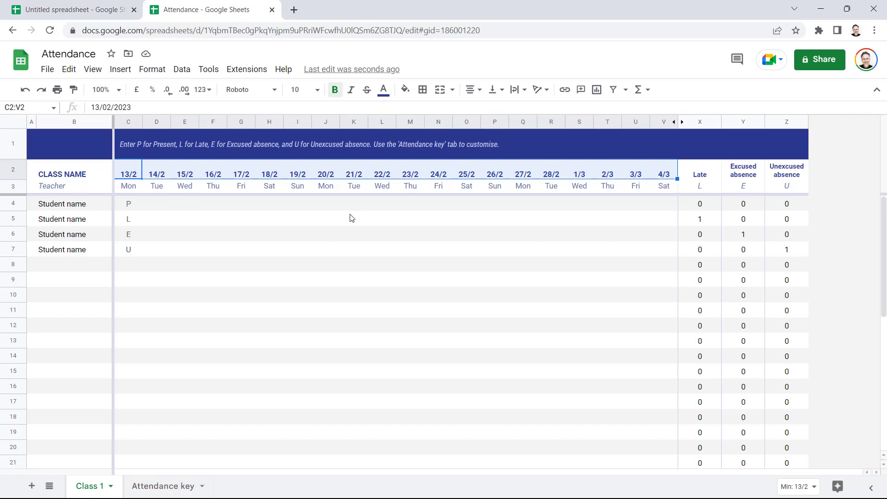
Undo the date fill and clear the old dates from D2:V2
key(ctrl+z)
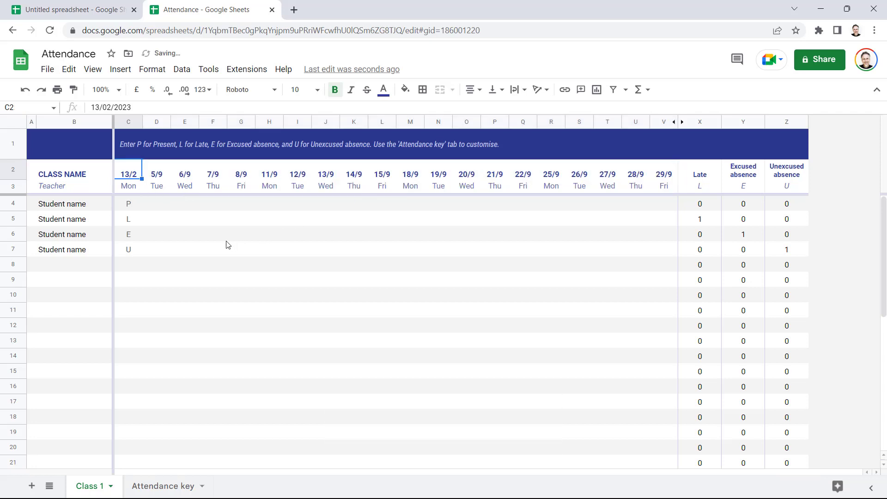
drag(160, 176, 666, 178)
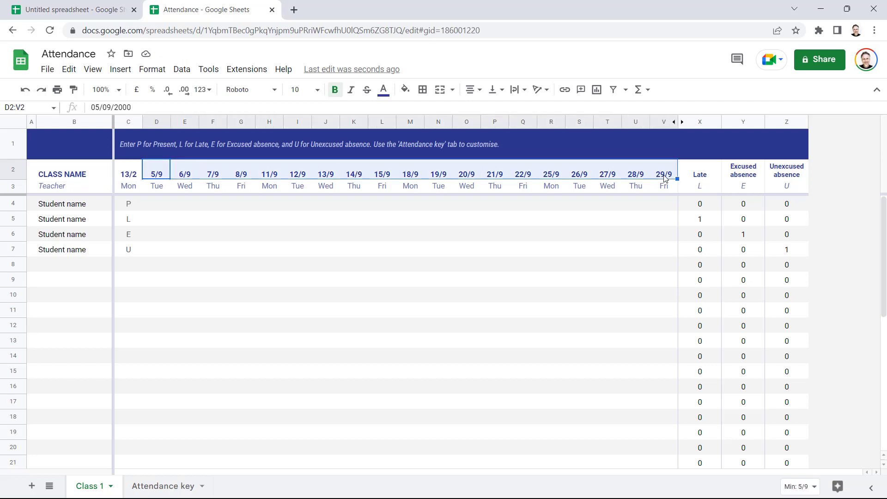
key(Delete)
Enter =WORKDAY(C2,1) in D2 so it shows the next working day, 14/2
click(154, 178)
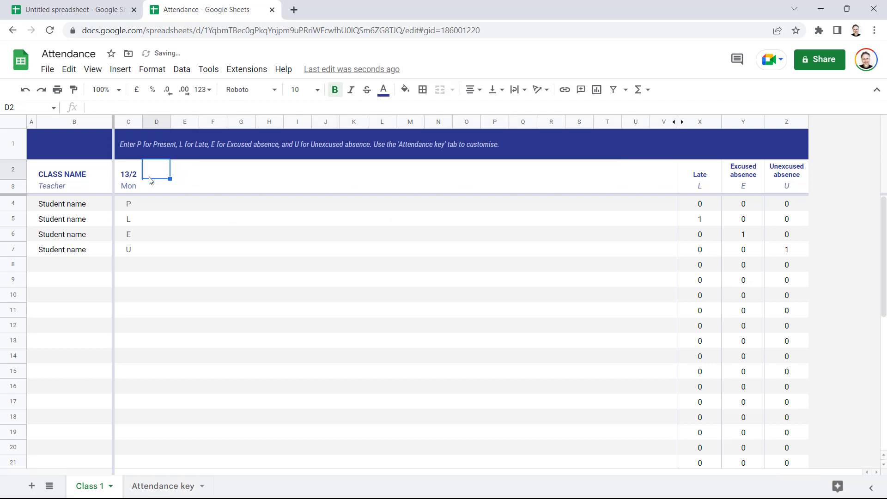
text(=wor)
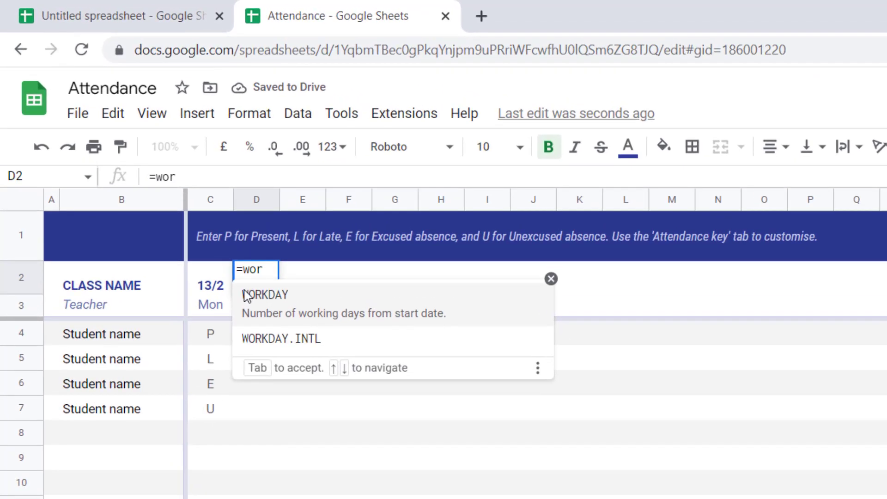
click(266, 296)
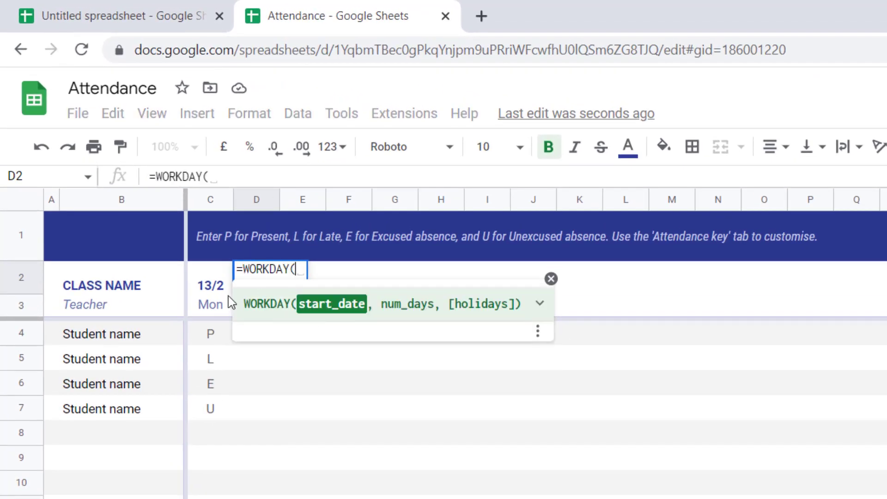
click(211, 287)
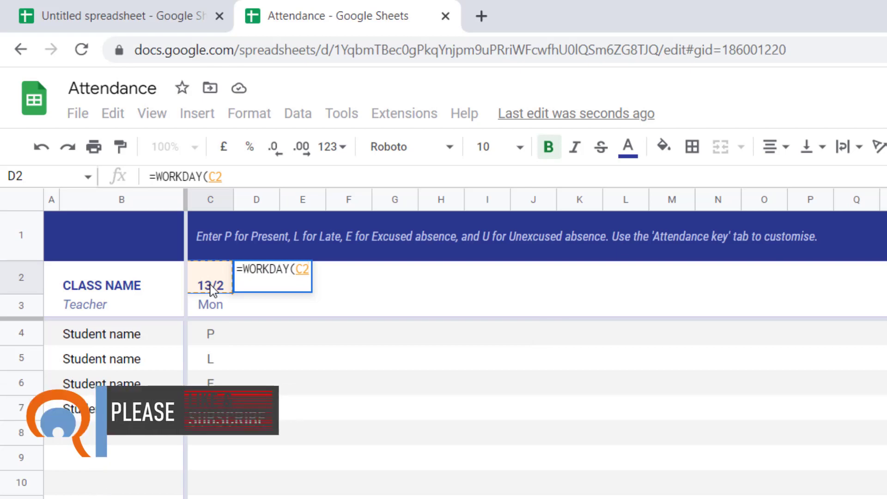
text(,)
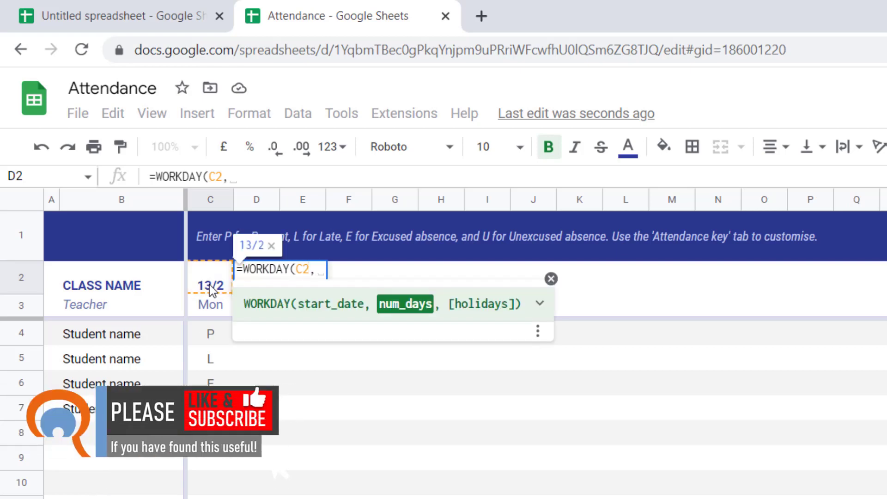
text(1)
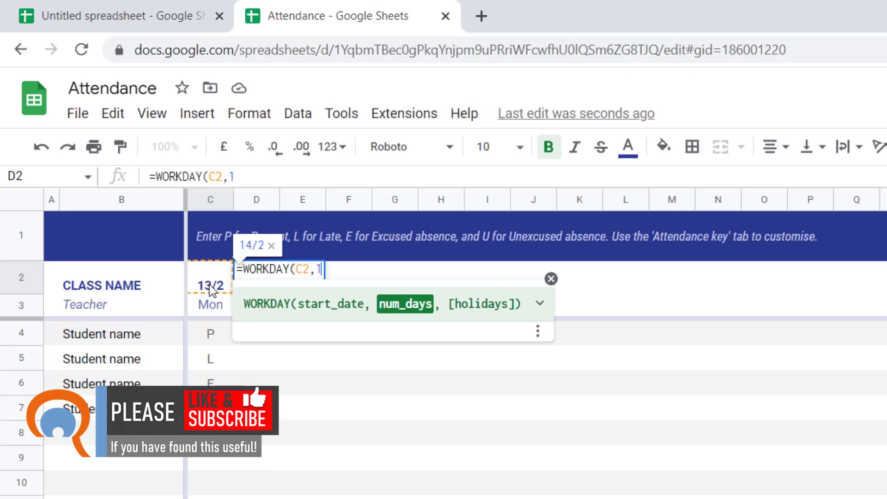
text())
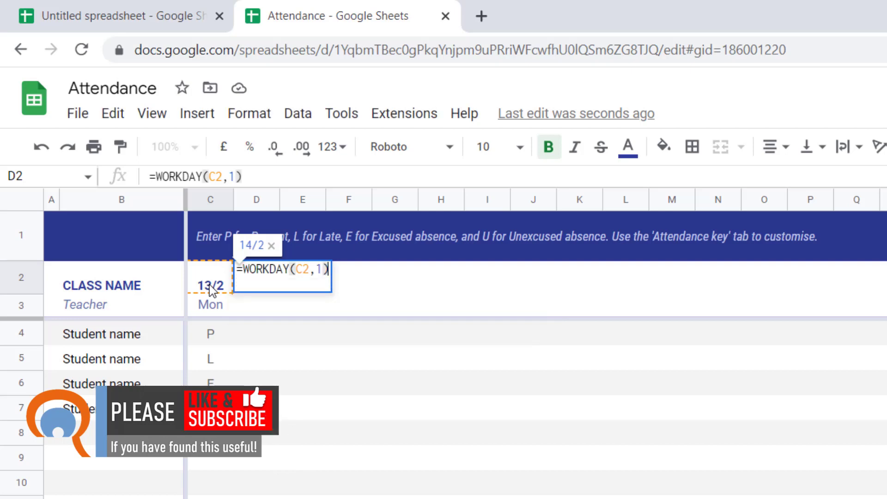
key(Return)
click(256, 287)
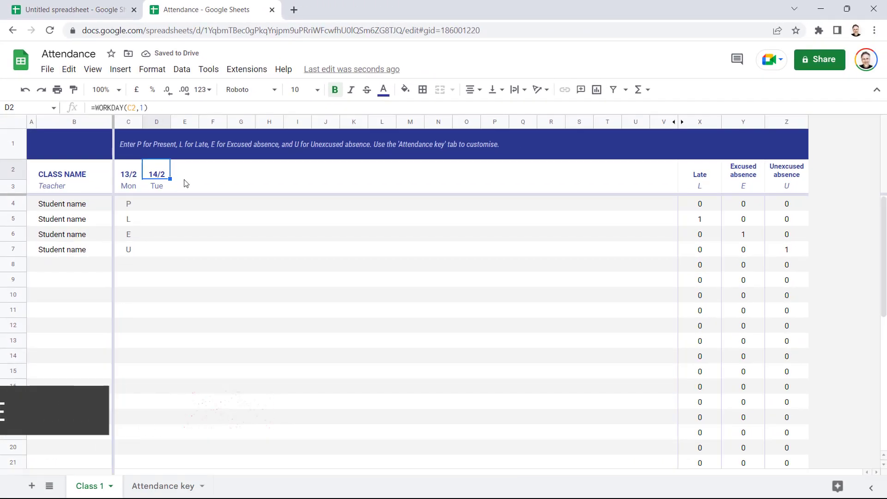
Copy D2's =WORKDAY(C2,1) formula across to V2, giving weekday-only headers through 10/3
drag(277, 291, 886, 282)
drag(569, 174, 661, 166)
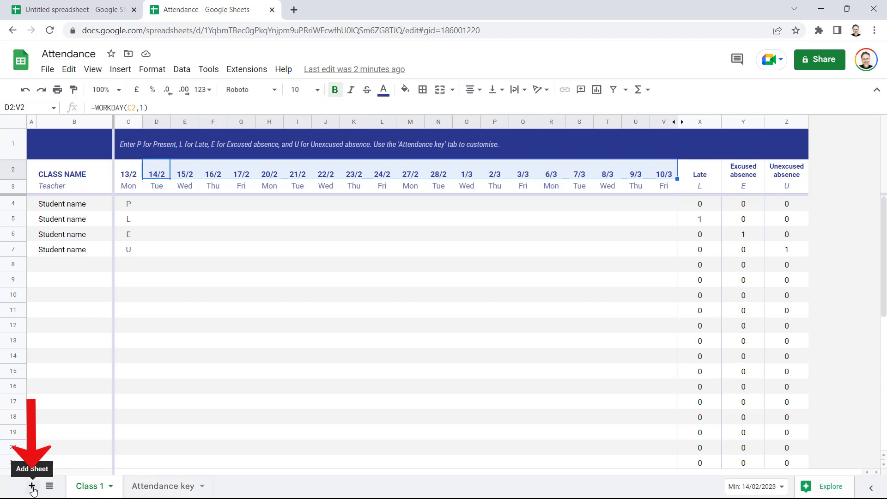
Add a new sheet and name it Holidays
click(32, 488)
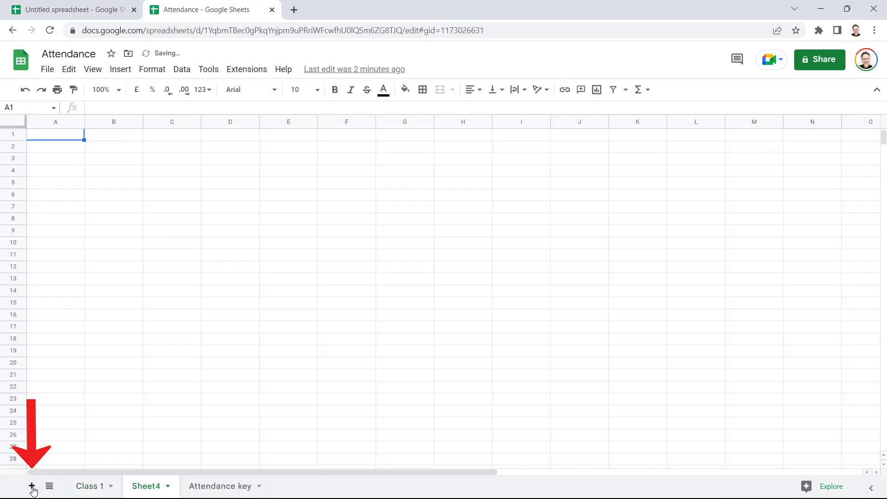
double_click(144, 486)
text(h)
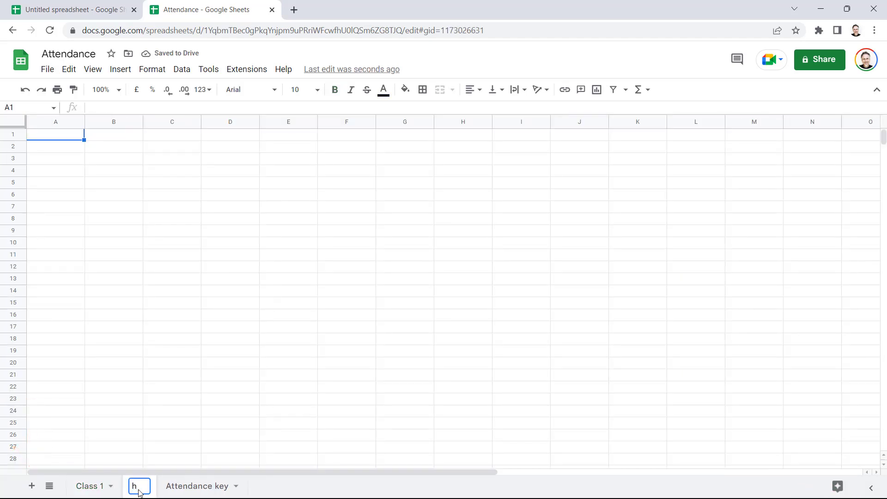
key(BackSpace)
text(Holida)
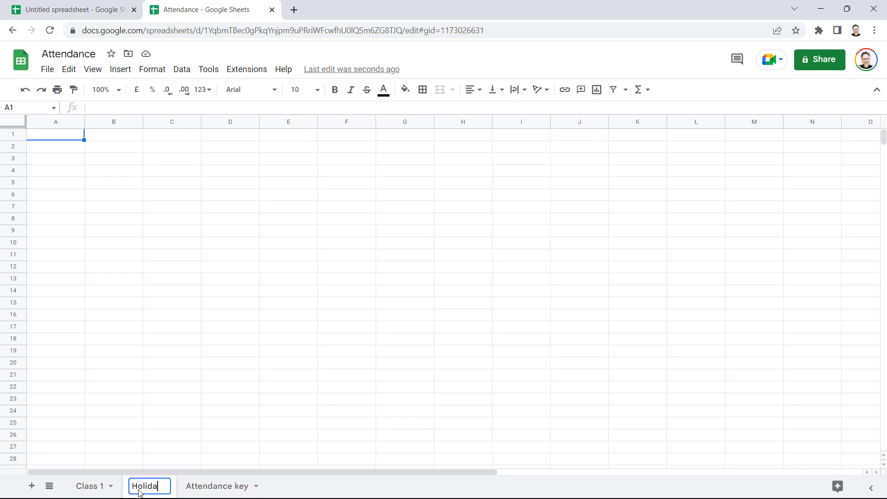
text(ys)
click(69, 138)
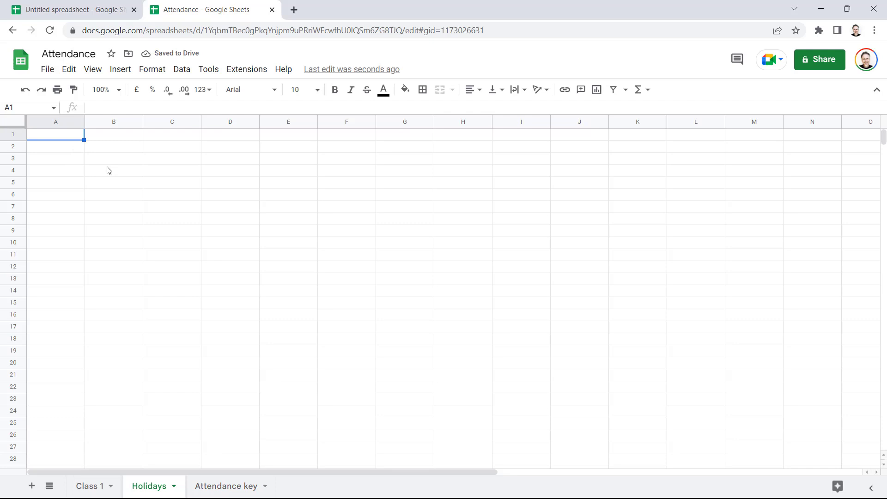
Paste the holiday dates into column A of the Holidays sheet, starting 13/2/2023
key(ctrl+v)
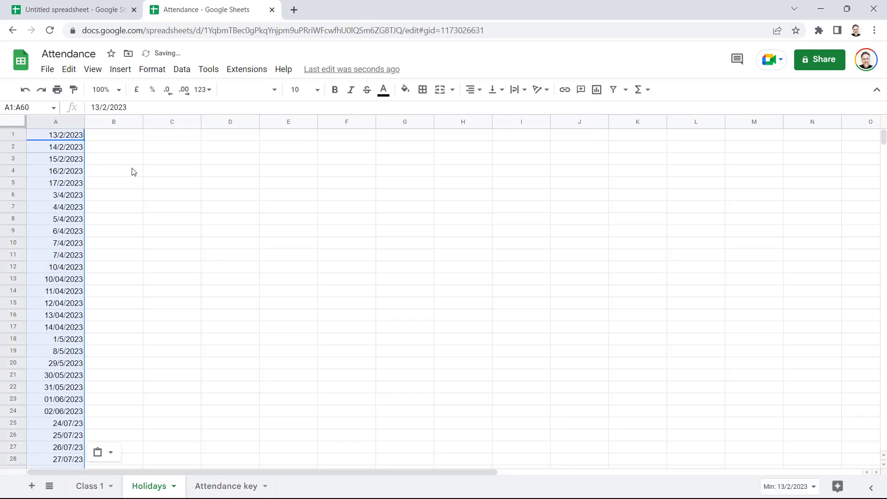
click(108, 182)
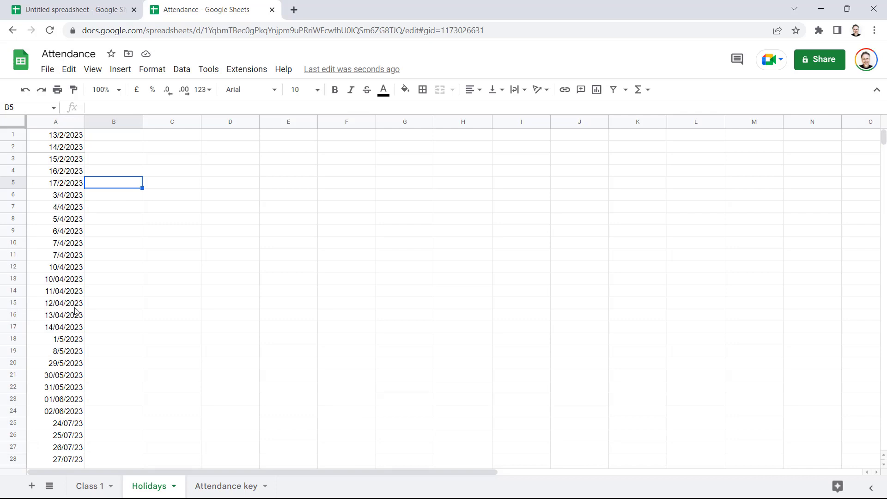
key(ctrl+Home)
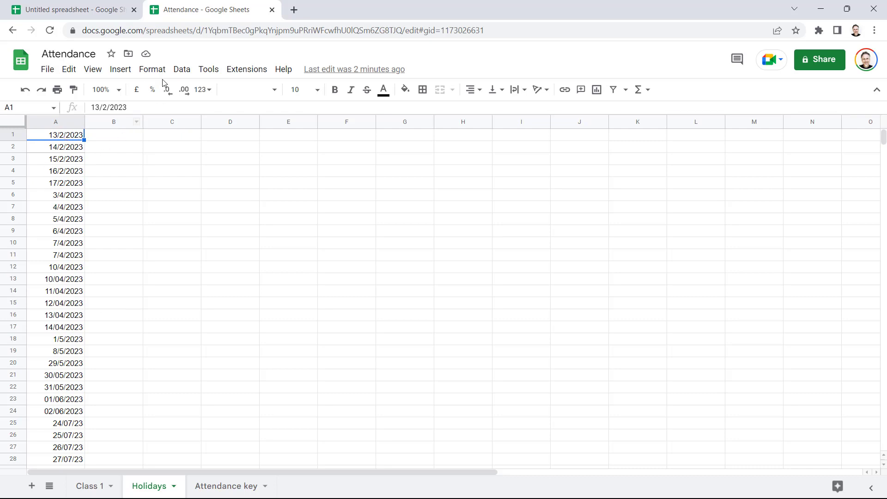
Create a named range 'Holidays' covering Holidays!A1:A60 through Data > Named ranges
click(175, 72)
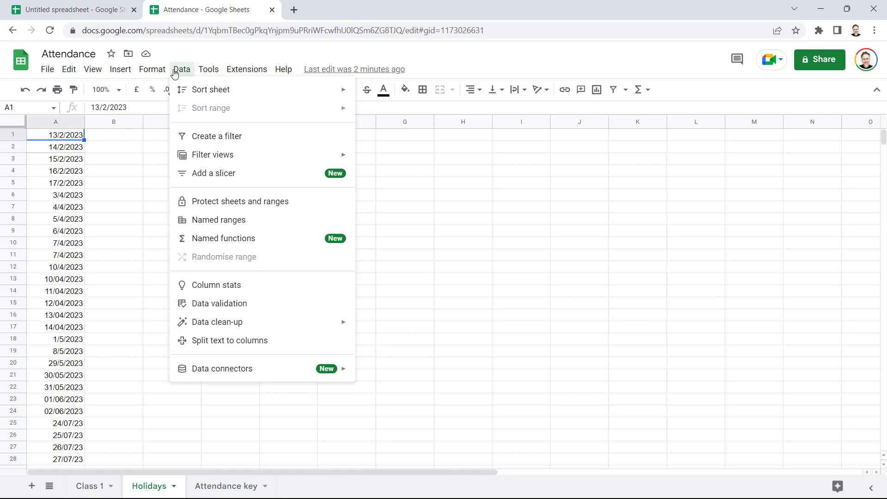
click(200, 222)
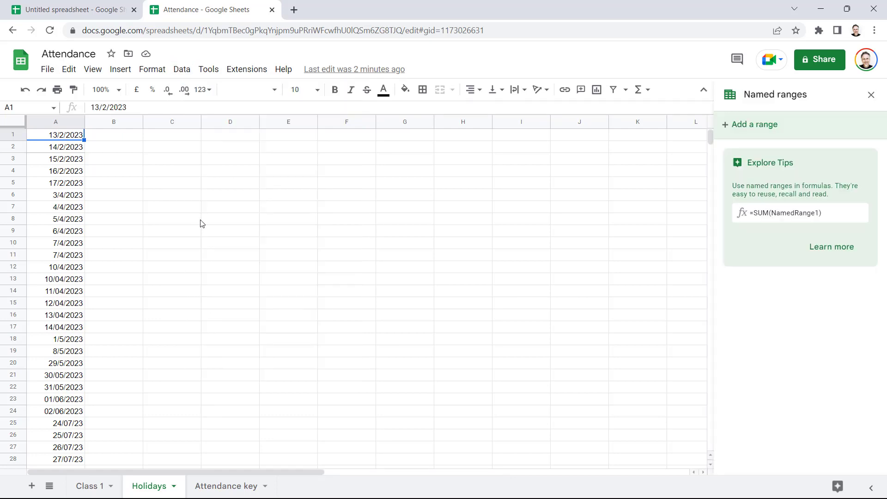
click(751, 129)
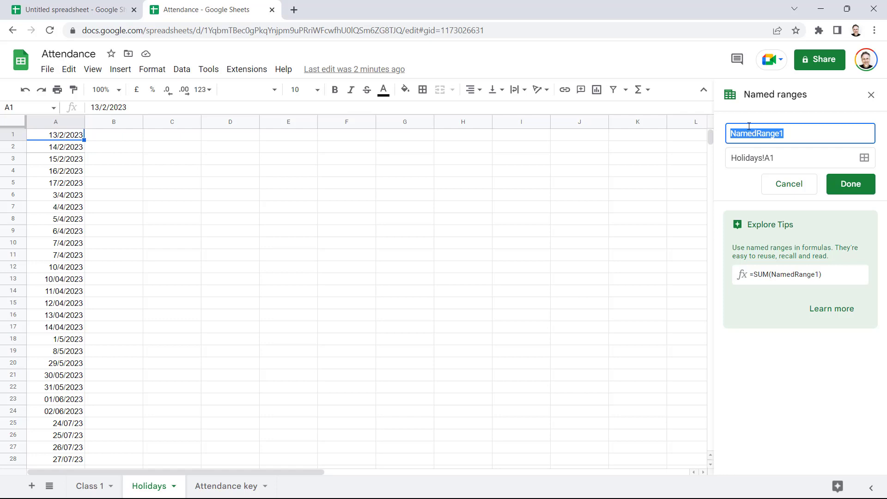
text(Holidays)
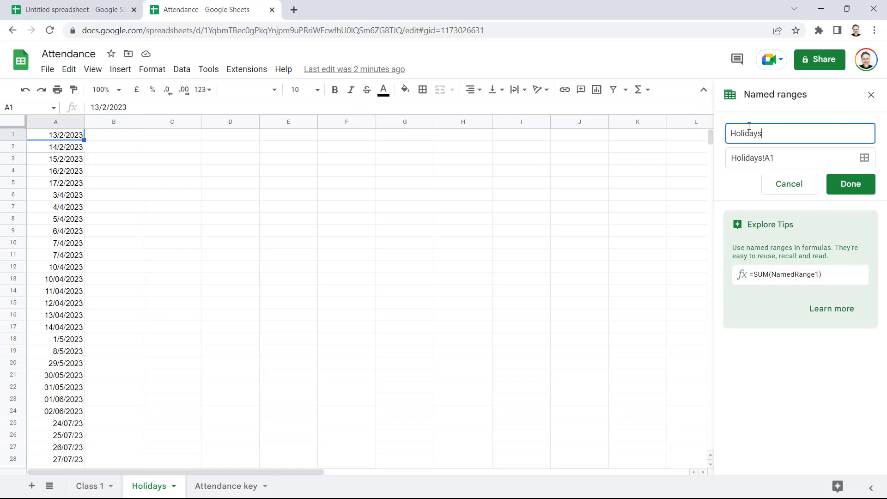
click(864, 160)
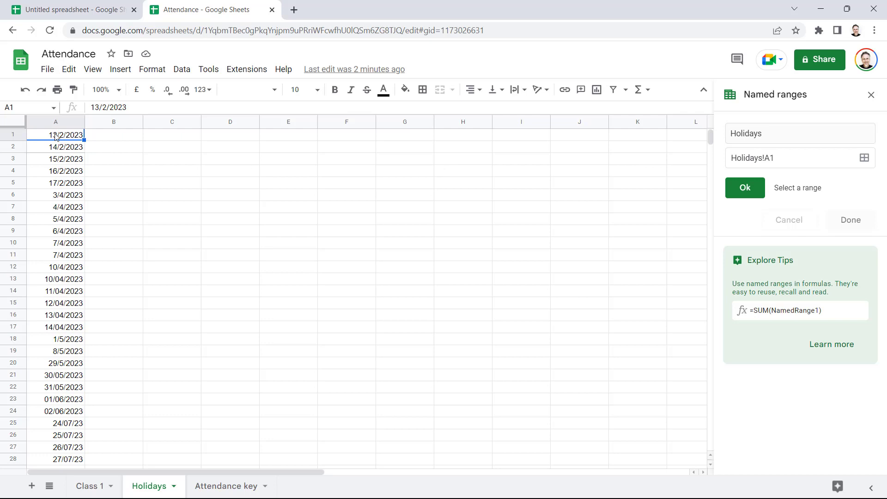
key(ctrl+shift+Down)
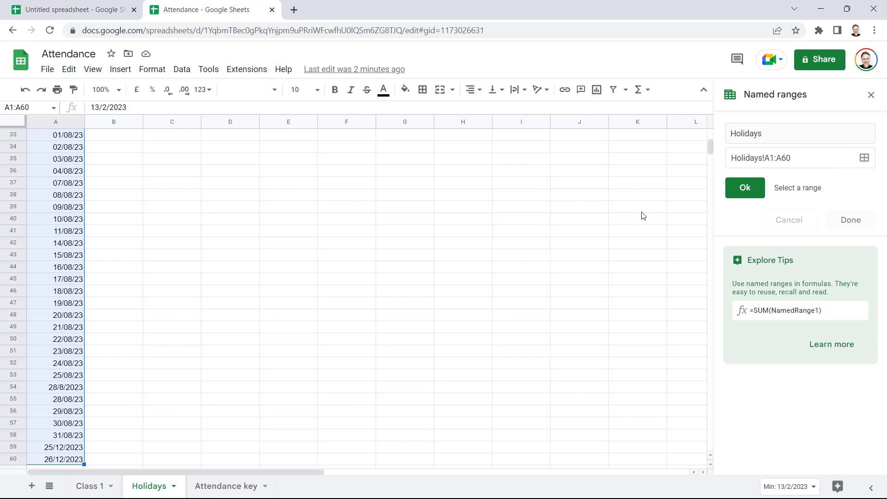
click(744, 196)
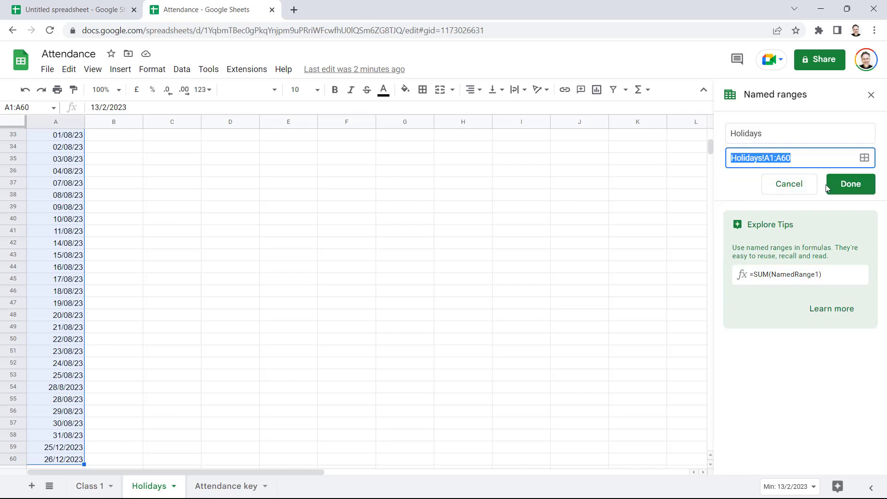
click(849, 185)
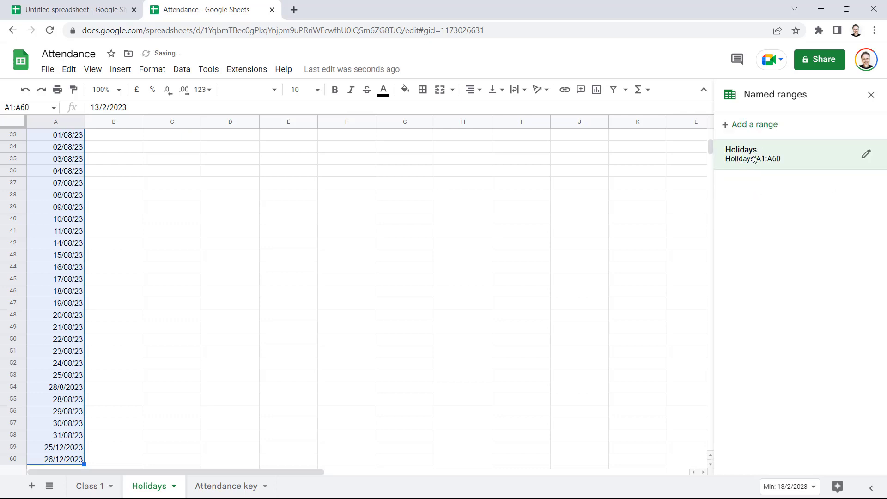
On Class 1, change D2's formula to =WORKDAY(C2,1,Holidays)
click(92, 486)
click(157, 176)
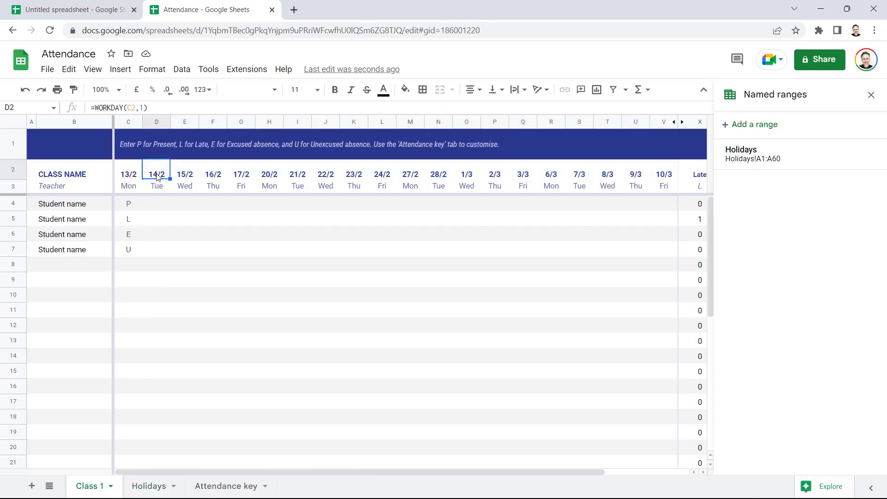
double_click(157, 176)
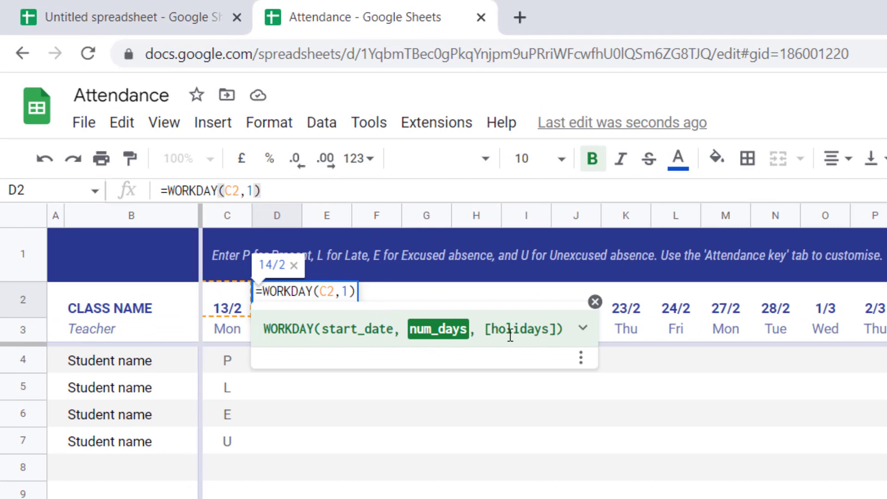
click(351, 302)
text(,hol)
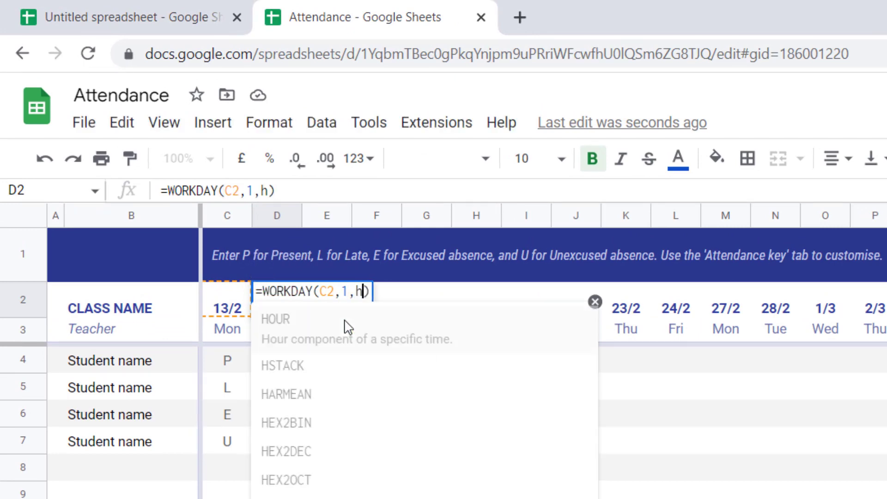
text(id)
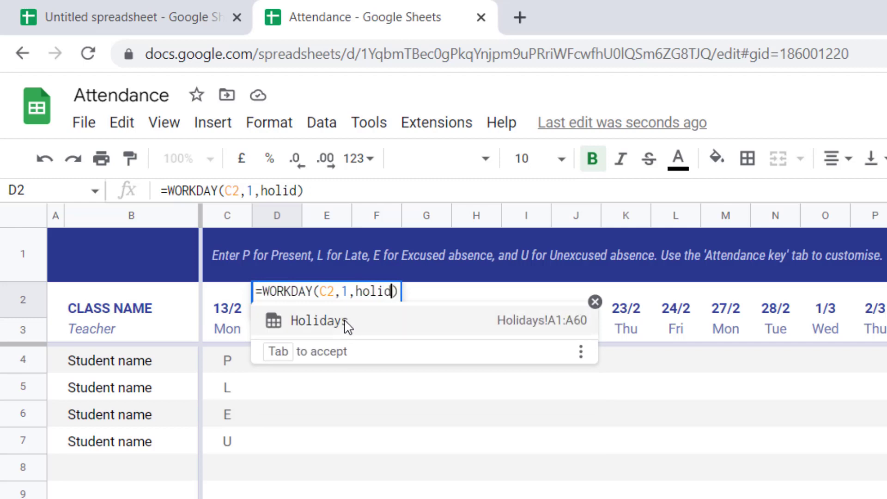
text(ay)
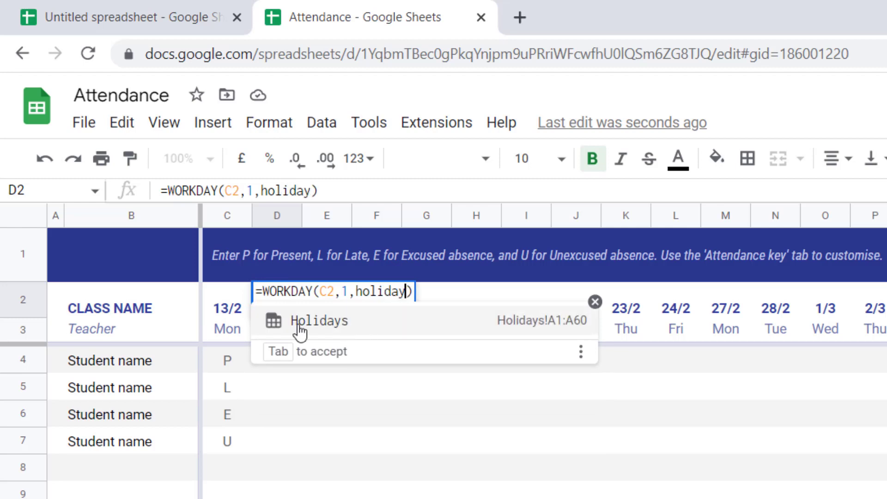
click(326, 325)
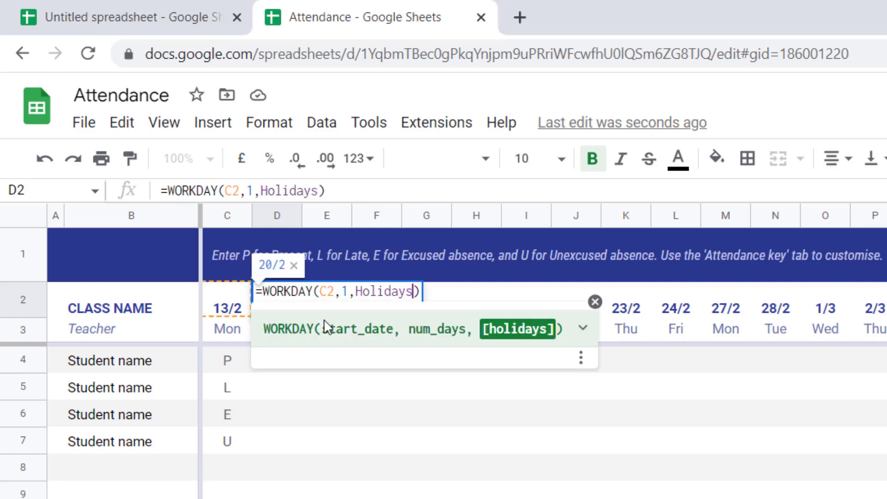
key(Return)
Copy the holiday-aware WORKDAY formula across D2:V2
click(286, 315)
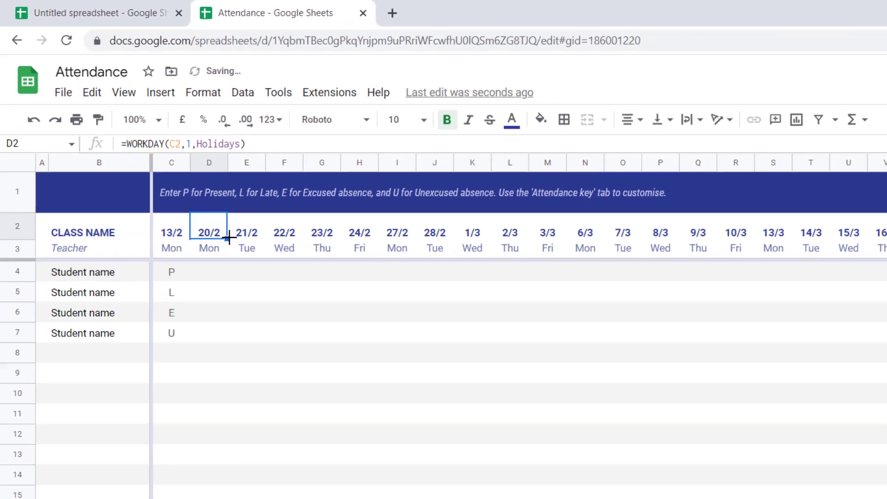
drag(301, 318, 704, 308)
drag(398, 174, 666, 174)
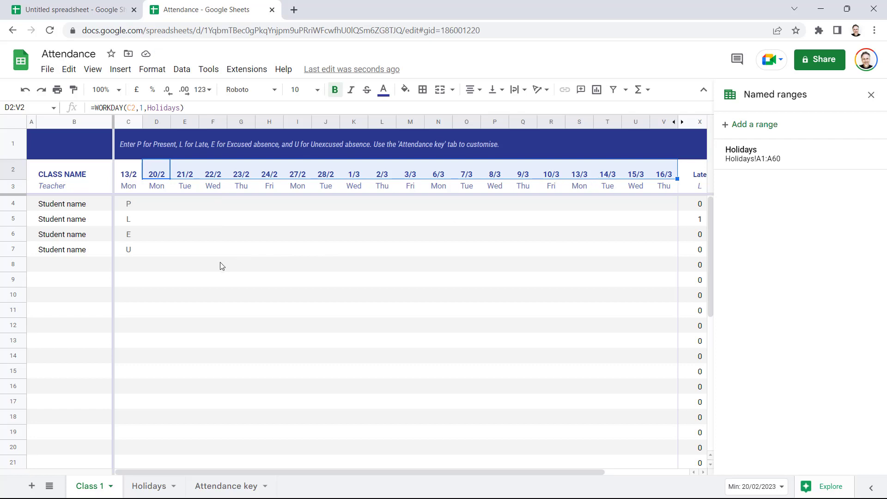
Change the start date in C2 to 27 March 2023 using the date picker
double_click(131, 178)
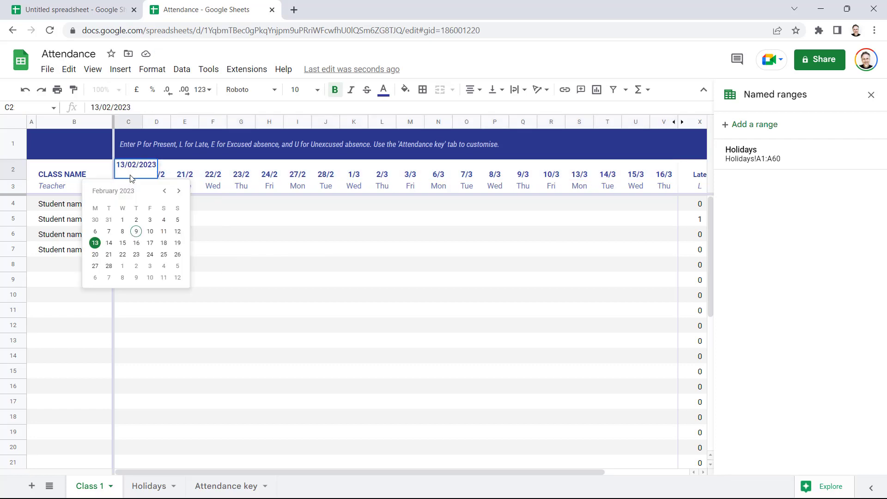
click(179, 192)
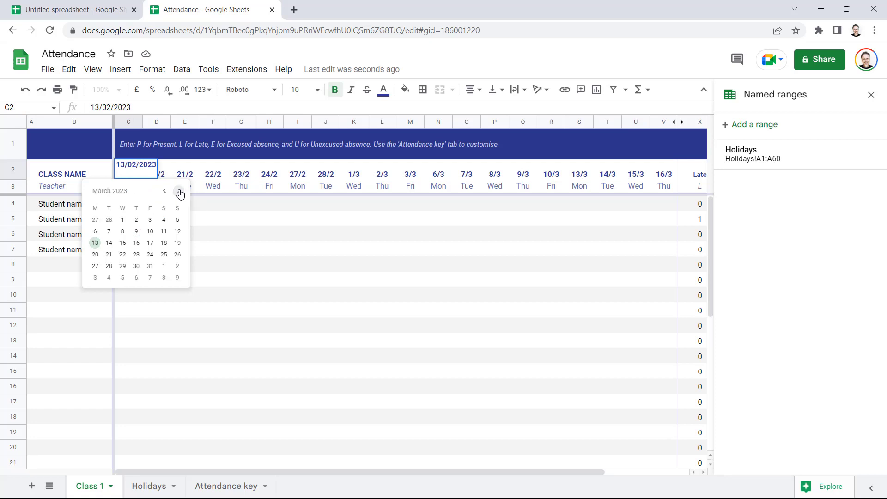
click(96, 267)
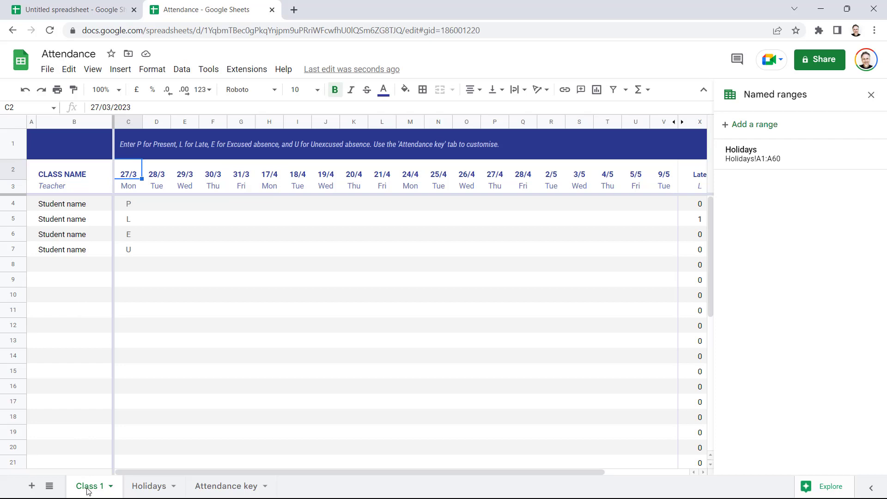
Rename the Class 1 tab to 'Monday to Friday Class'
double_click(87, 491)
text(M)
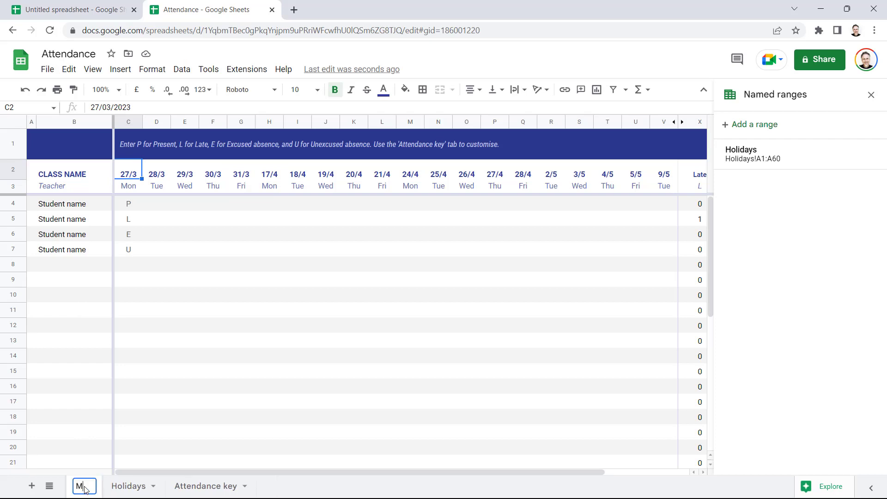
text(onday to )
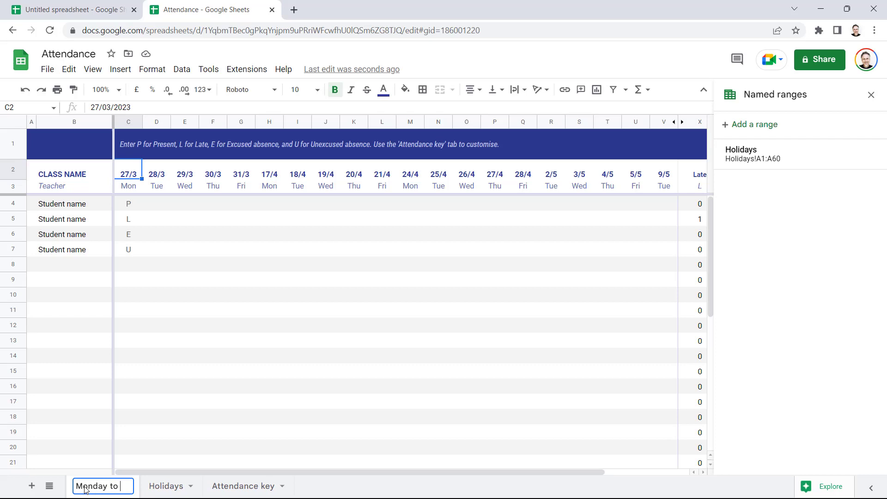
text(Friday Class)
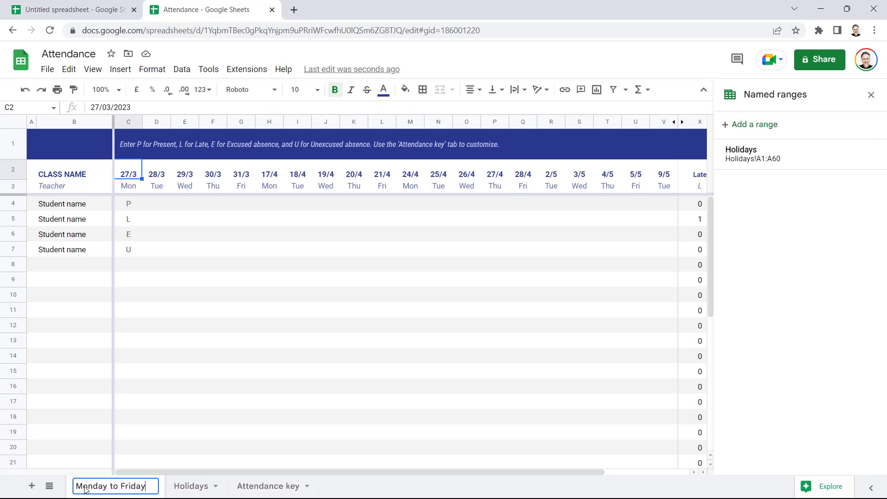
key(Return)
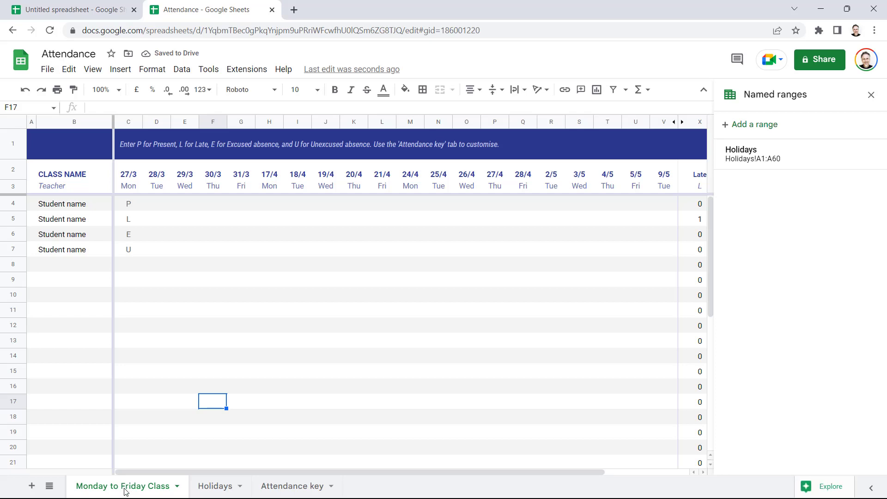
Duplicate the Monday to Friday Class sheet and name the copy 'Tuesday + Wednesday Class'
right_click(125, 491)
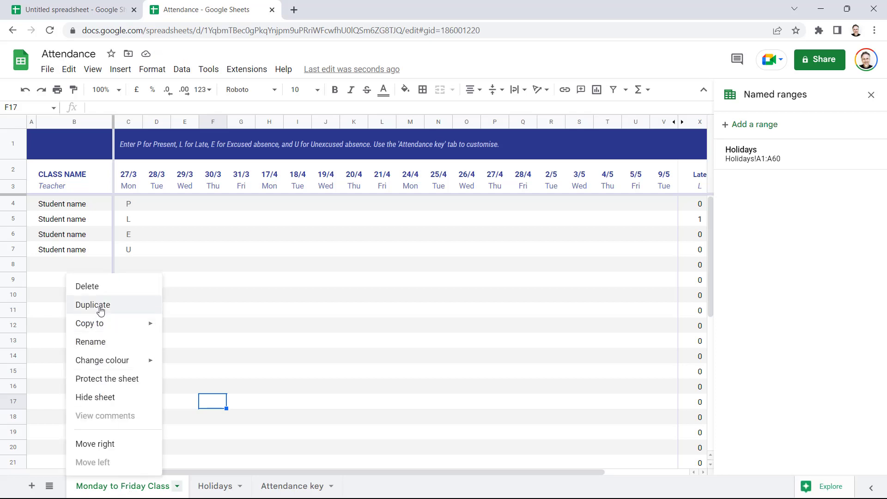
click(153, 309)
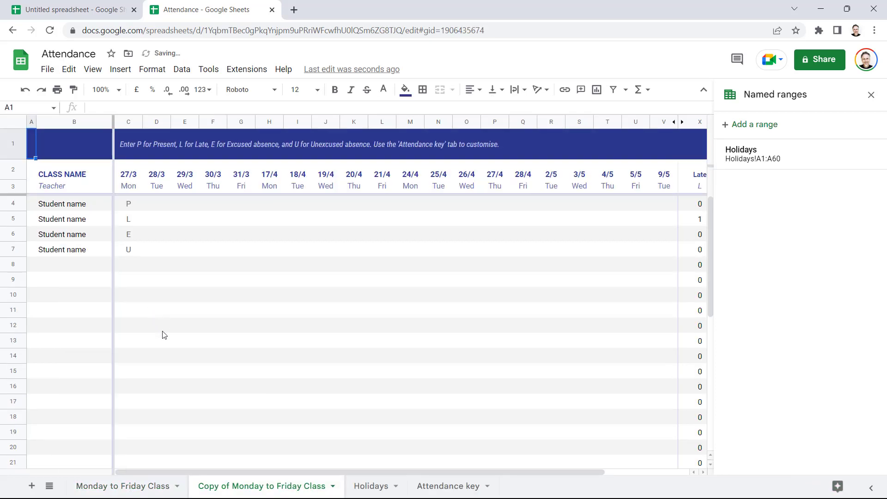
double_click(218, 488)
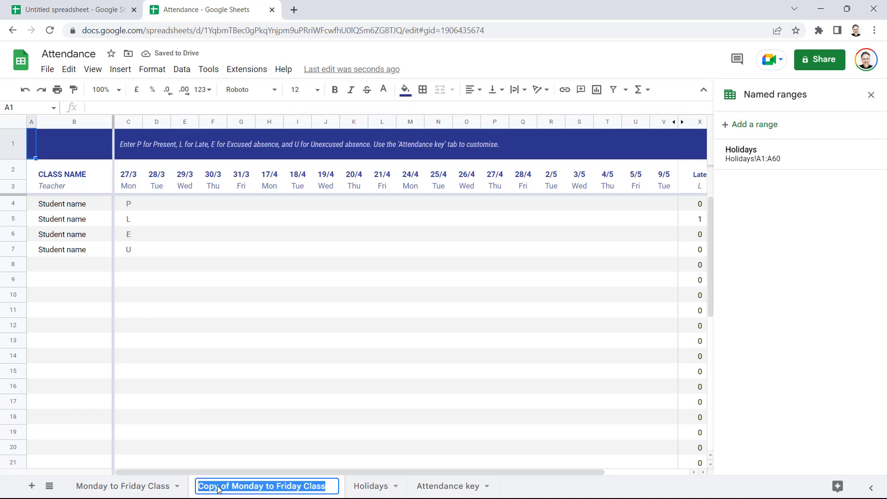
text(Tu)
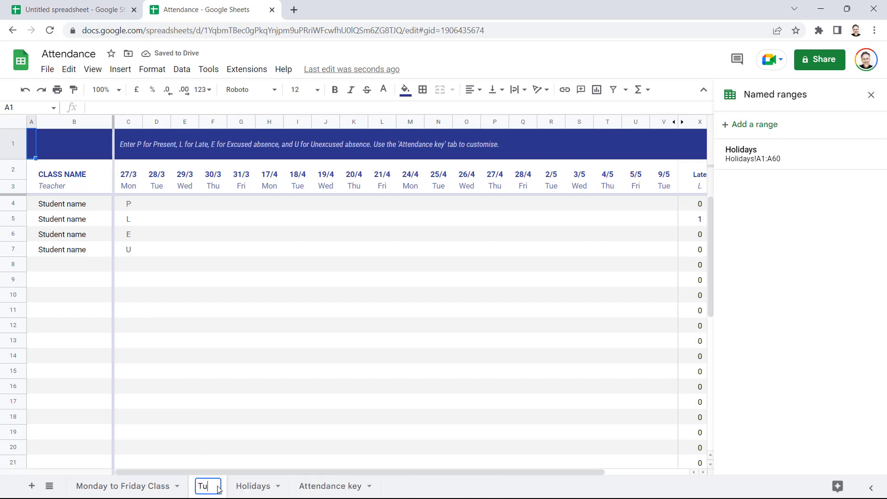
text(esd)
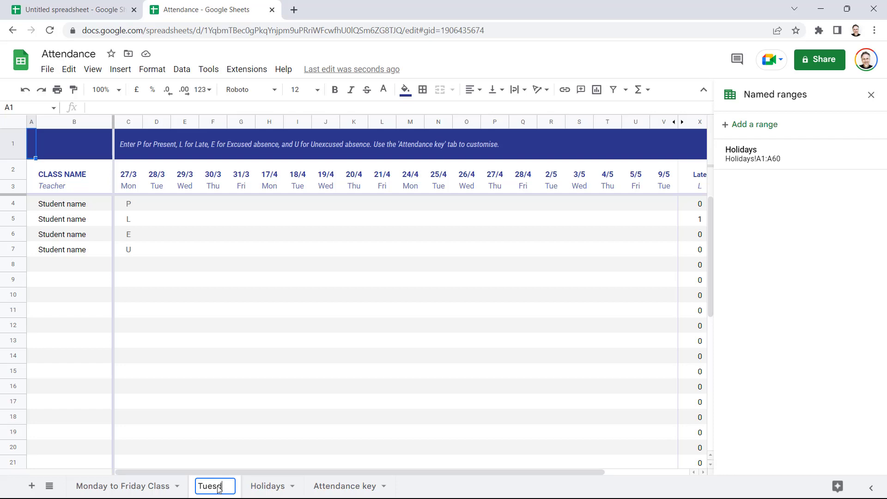
text(ay + Wednesday Class)
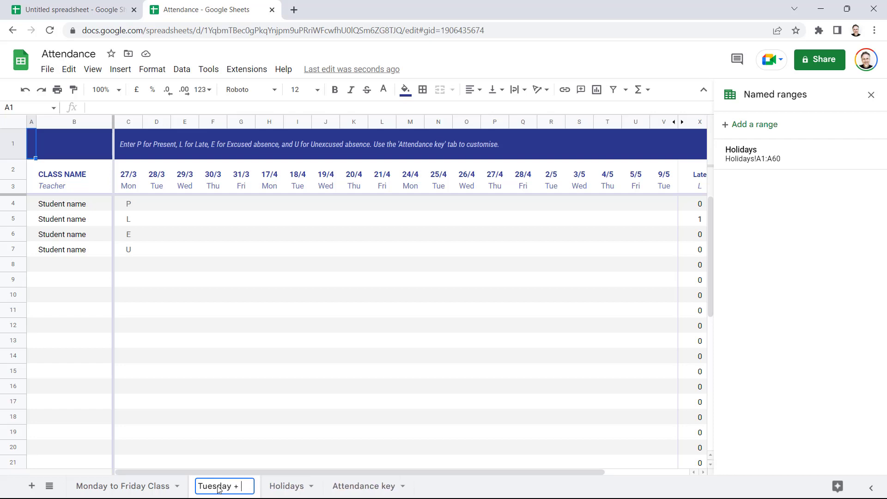
click(212, 386)
Set the start date in C2 of the Tuesday + Wednesday Class sheet to 14/02/2023
click(159, 189)
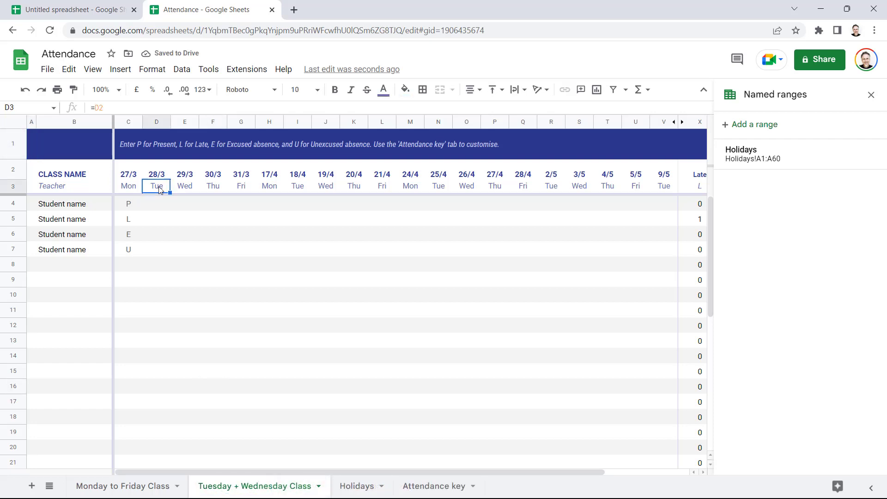
click(158, 175)
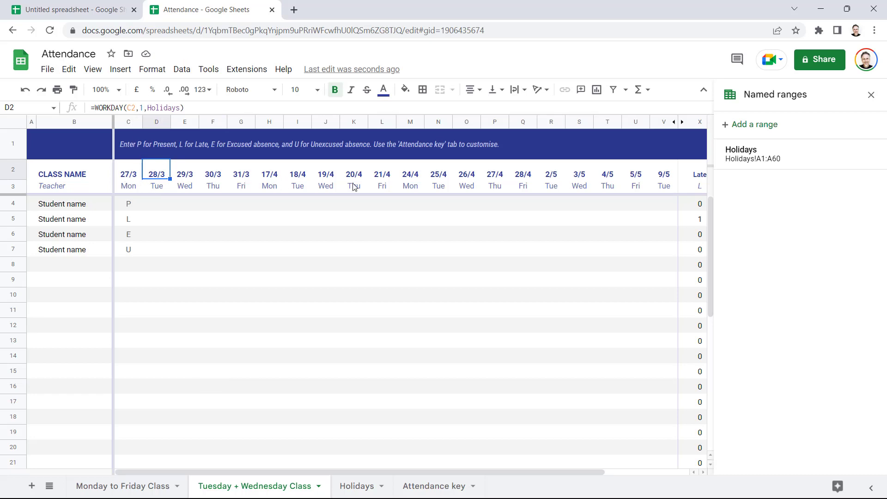
click(131, 181)
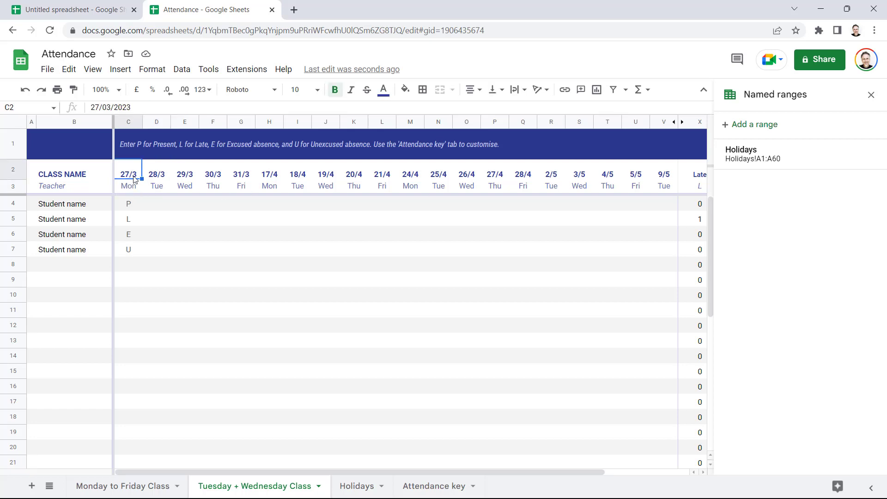
double_click(133, 178)
click(165, 190)
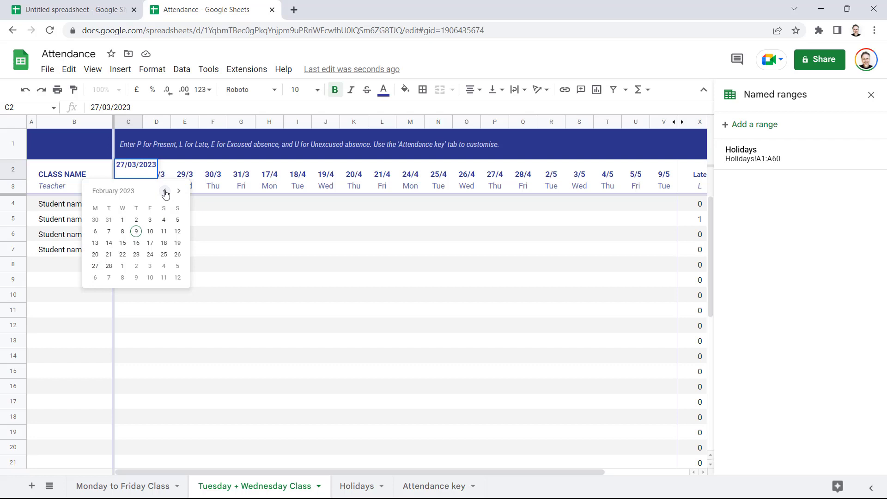
click(108, 243)
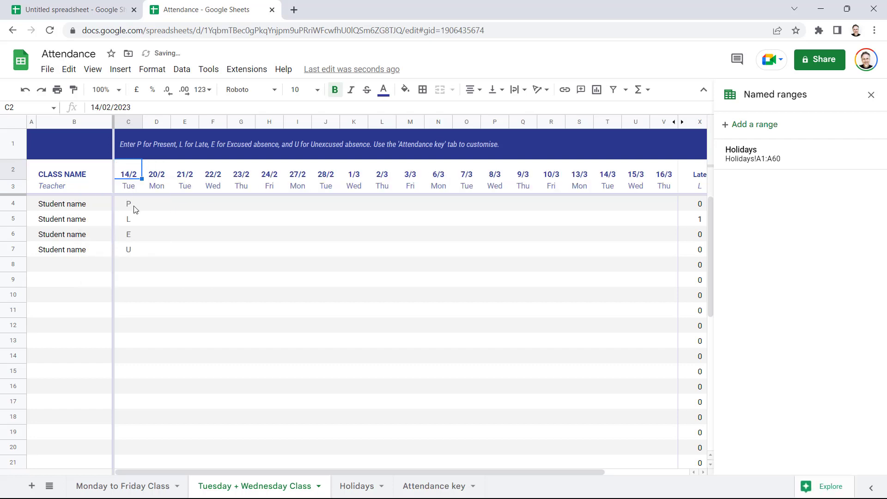
click(156, 176)
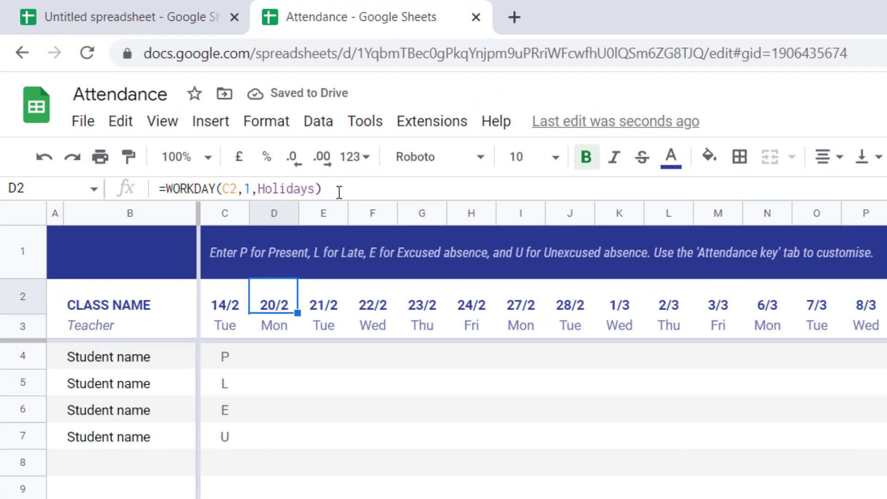
Rewrite D2 as WORKDAY.INTL(C2,1,"1001111",Holidays) so only Tuesdays and Wednesdays count
double_click(278, 308)
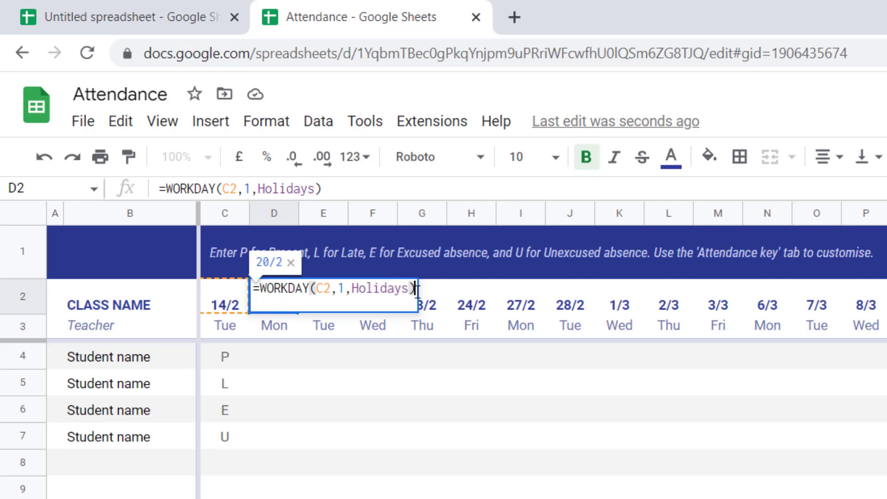
key(BackSpace)
key(BackSpace)
key(BackSpace)
key(BackSpace)
key(BackSpace)
key(BackSpace)
key(BackSpace)
key(BackSpace)
key(BackSpace)
key(BackSpace)
key(BackSpace)
key(BackSpace)
key(BackSpace)
key(BackSpace)
key(BackSpace)
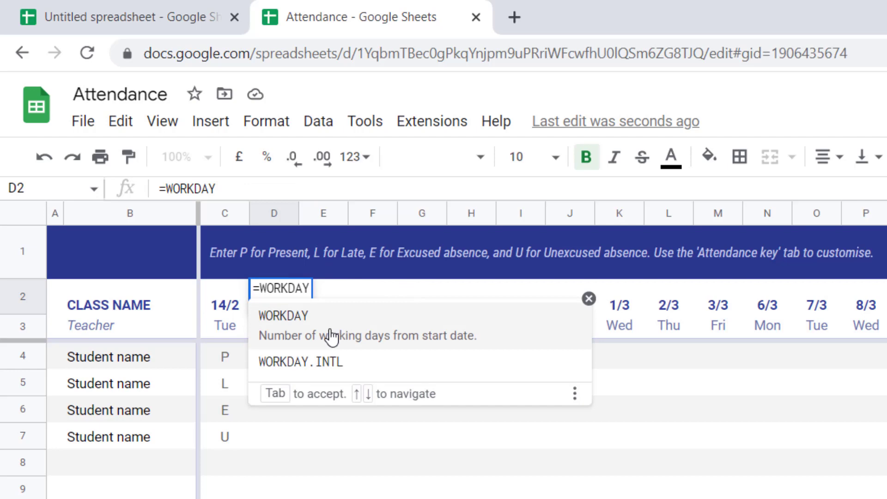
click(323, 358)
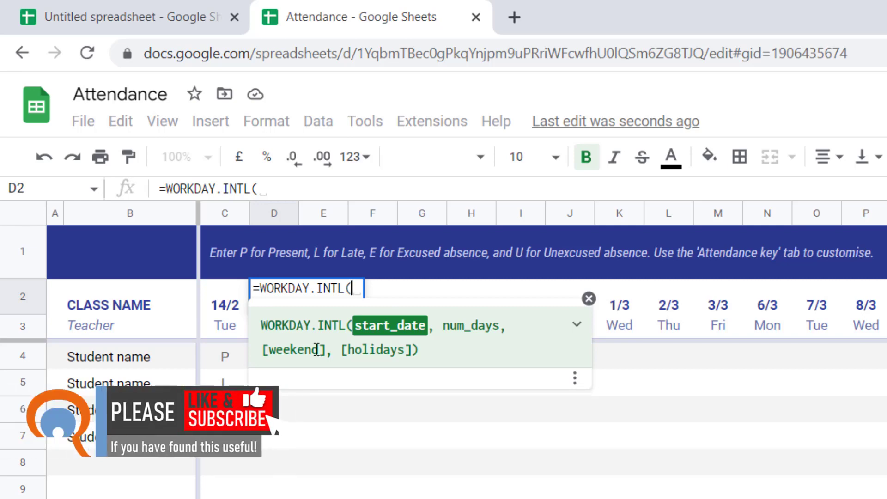
click(231, 312)
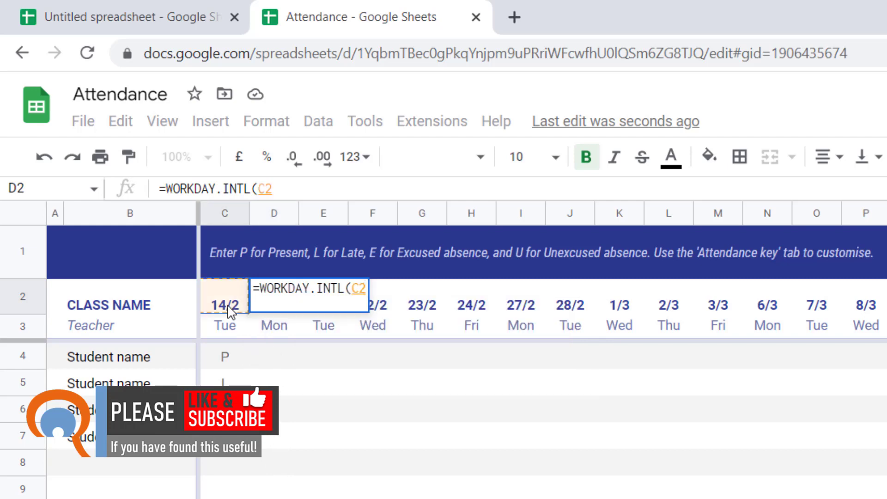
text(,)
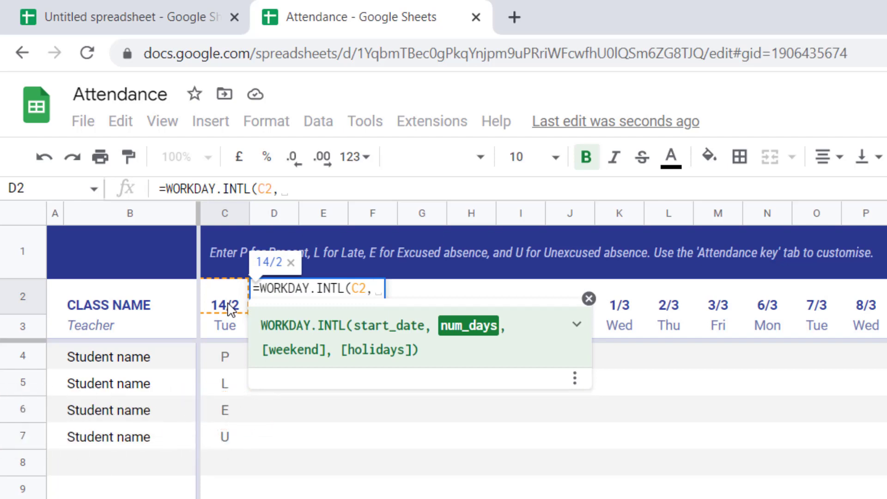
text(1)
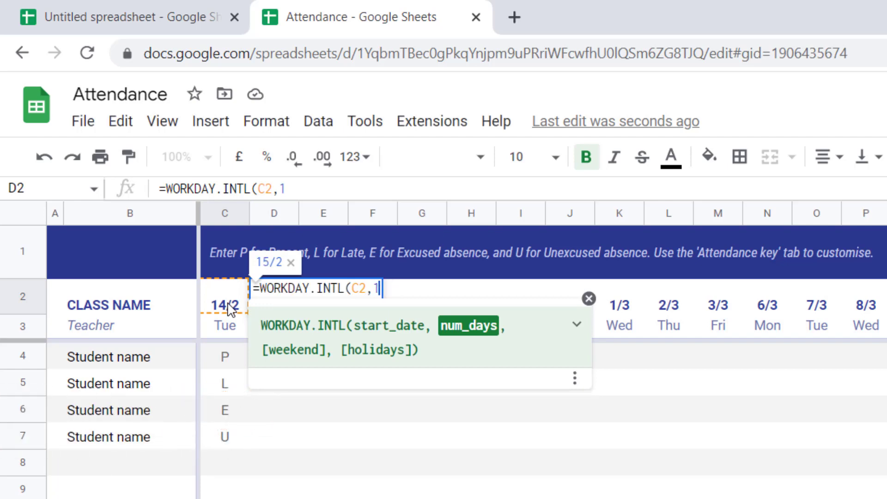
text(,)
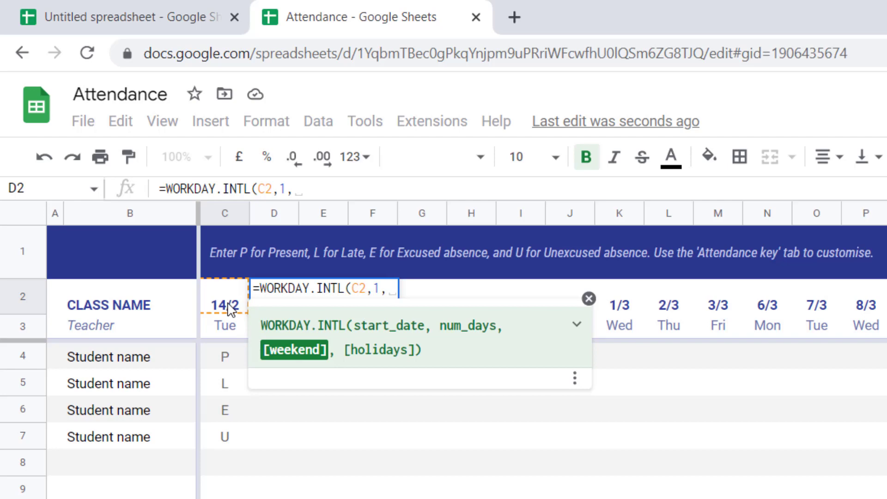
text(")
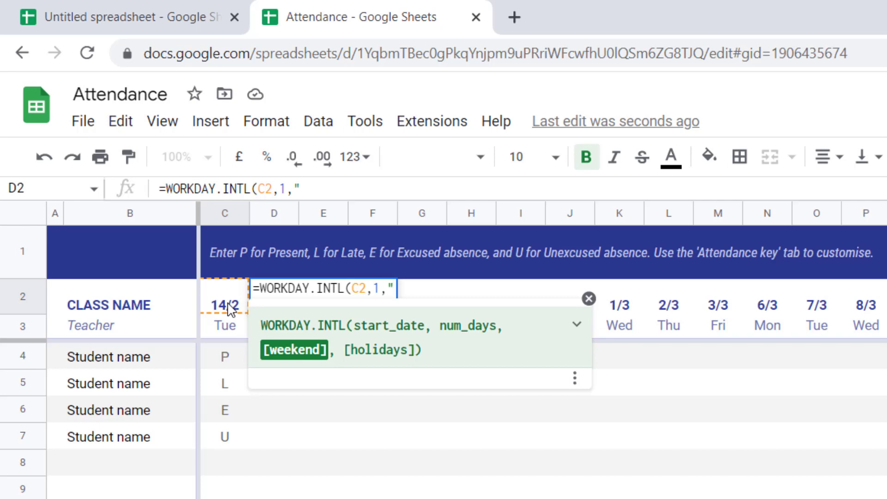
text(100)
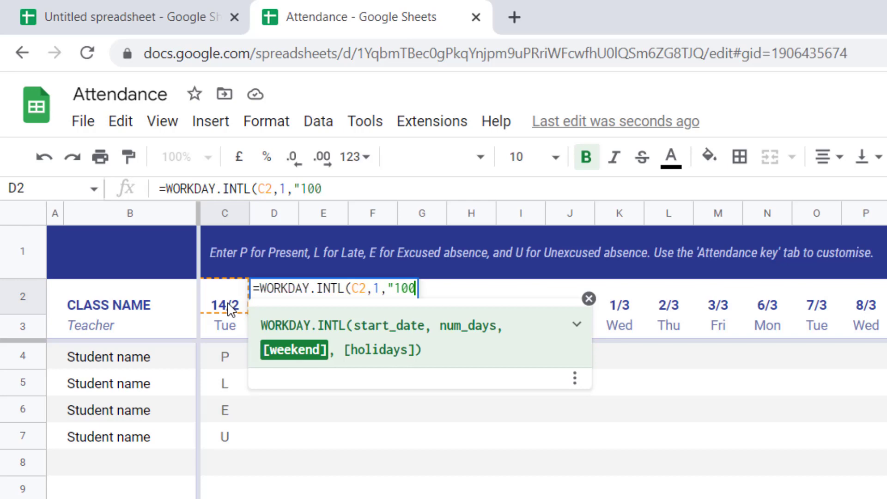
text(111)
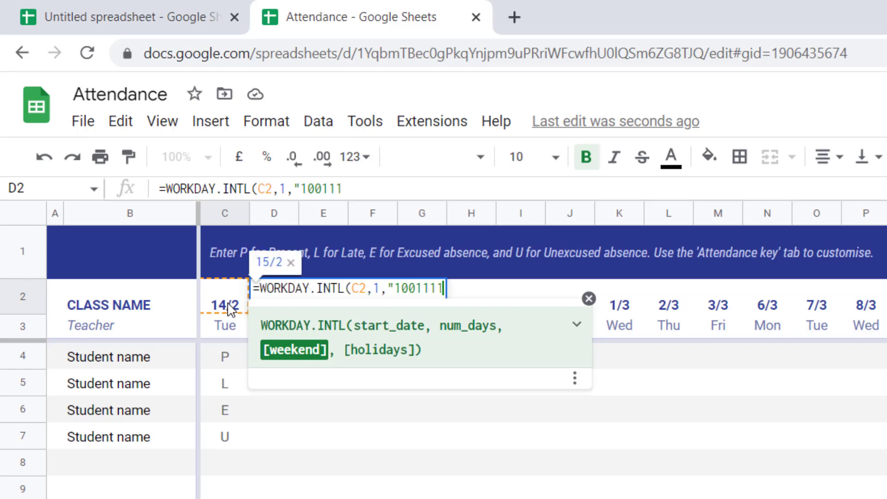
text(1",)
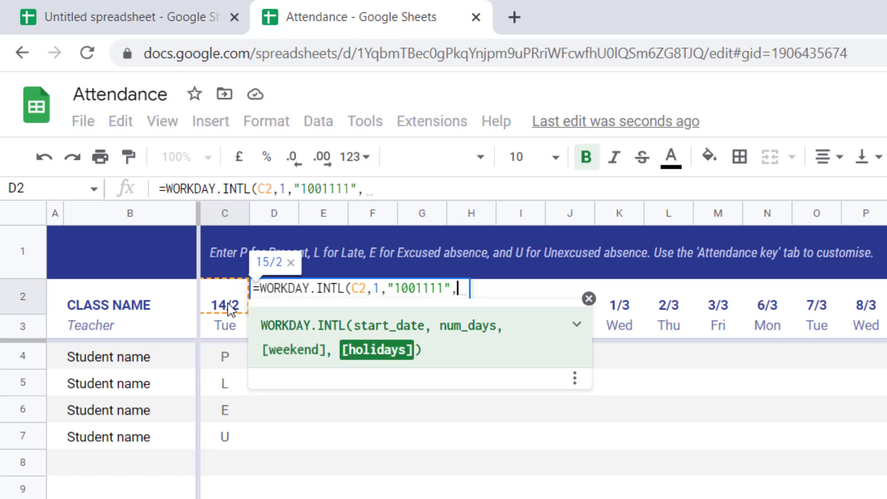
text(holid)
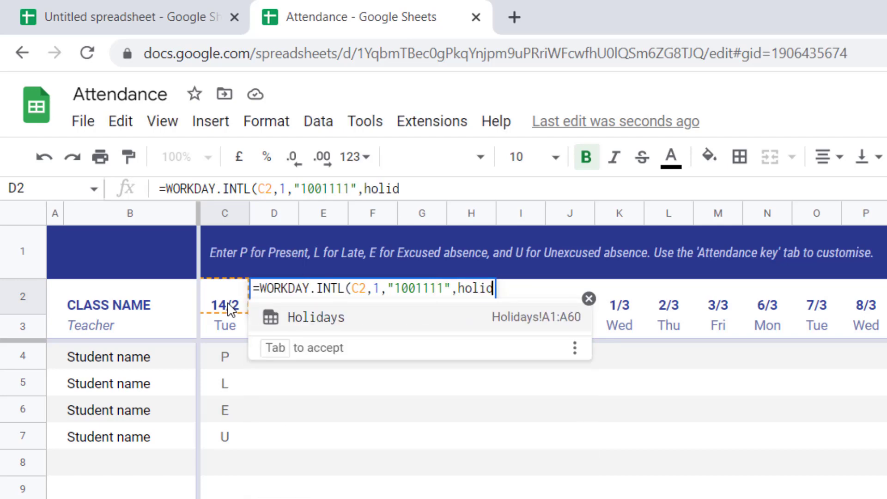
key(BackSpace)
click(296, 318)
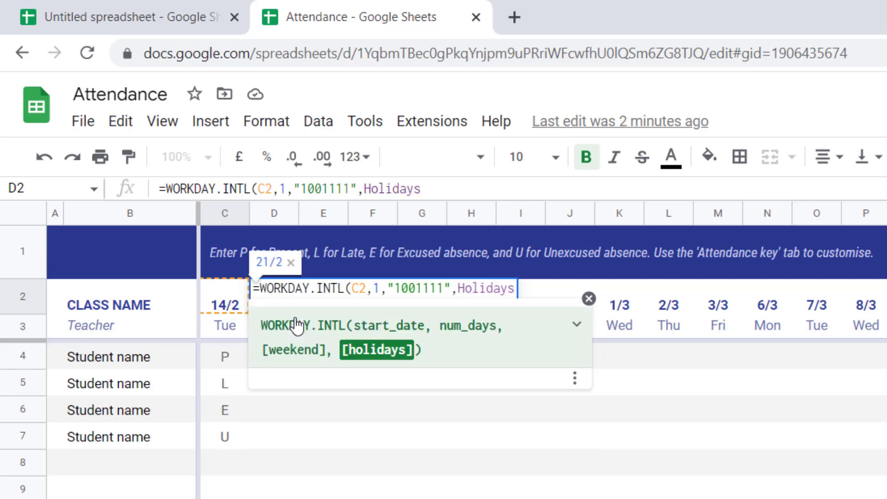
Commit the D2 formula, fill it across row 2 to V2, and close the Named ranges panel
text())
key(Return)
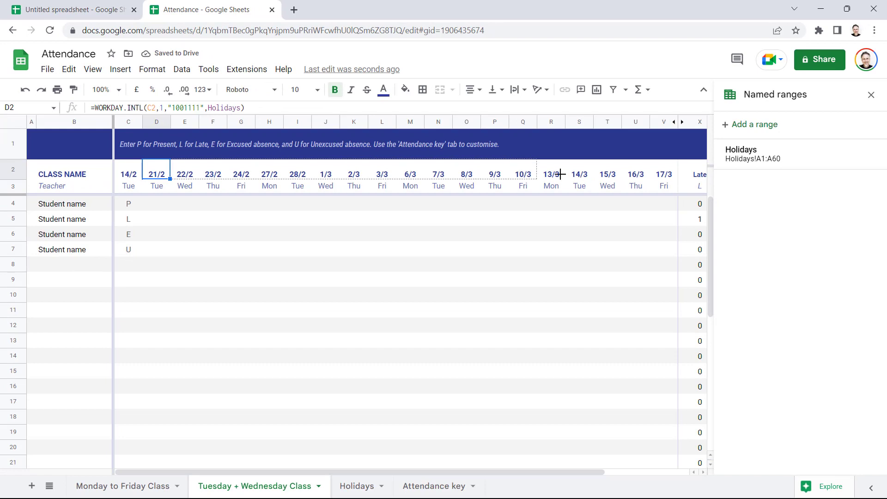
drag(560, 174, 667, 175)
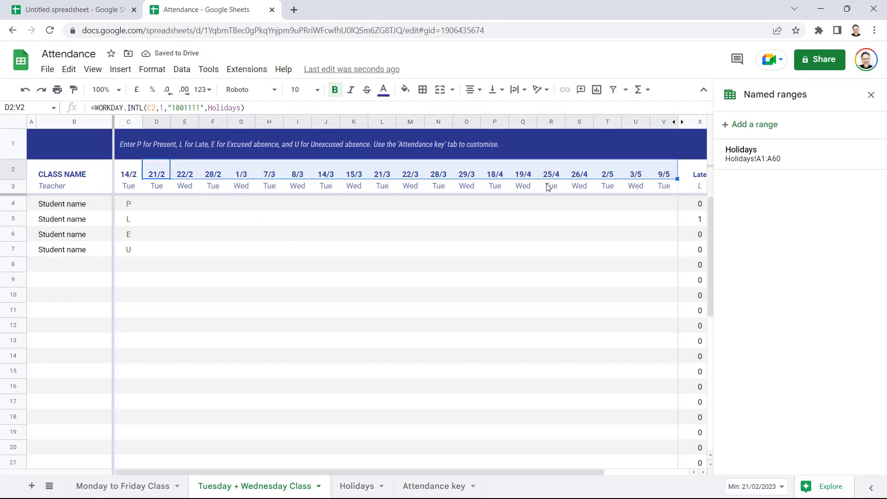
scroll(399, 282, right, 2)
click(467, 233)
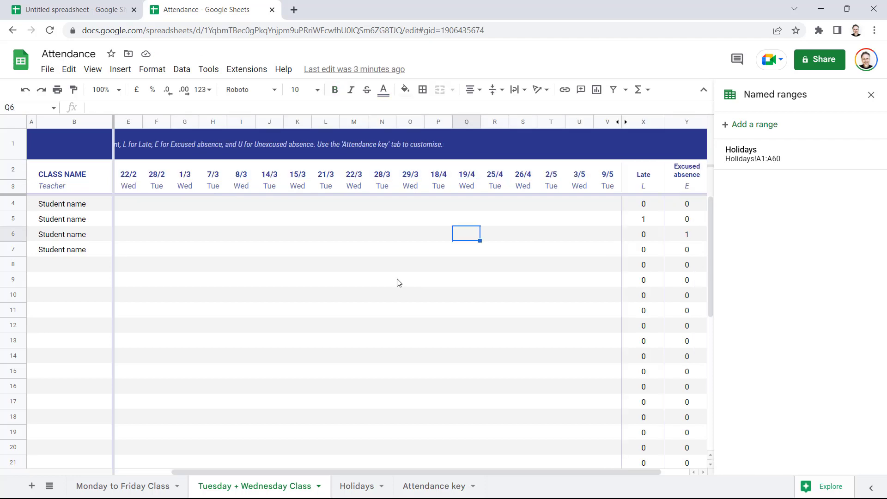
scroll(399, 282, left, 2)
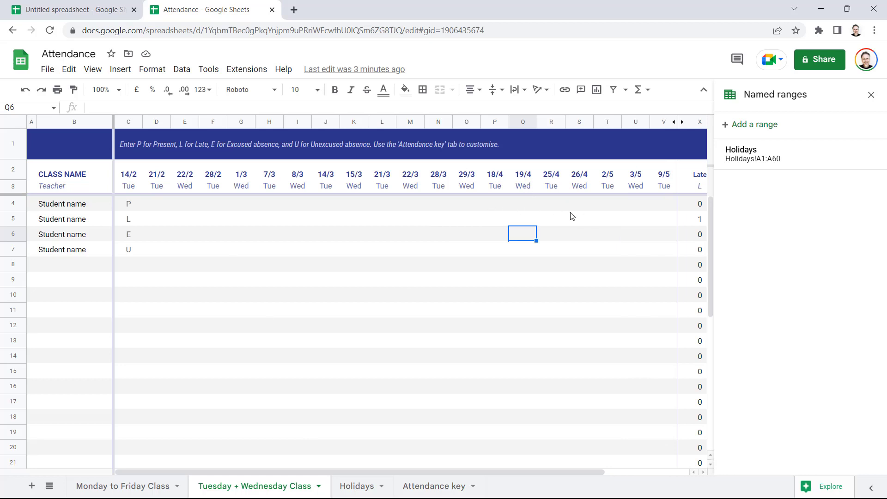
click(872, 96)
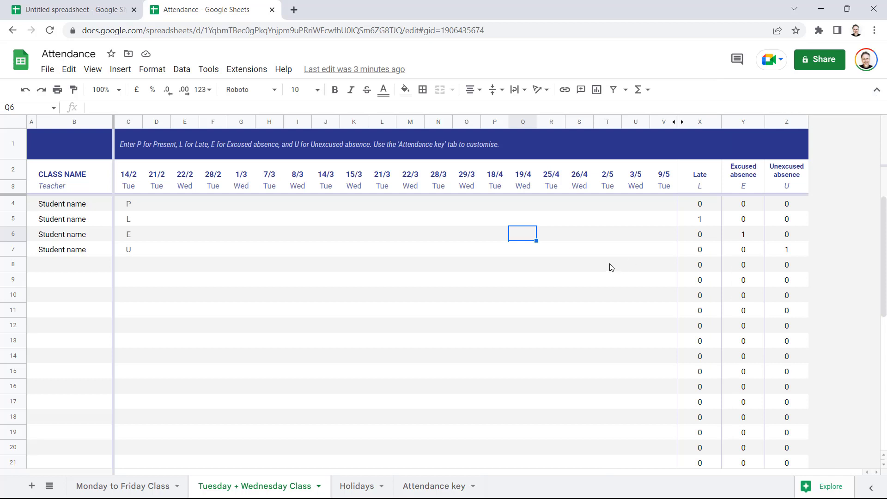
click(494, 216)
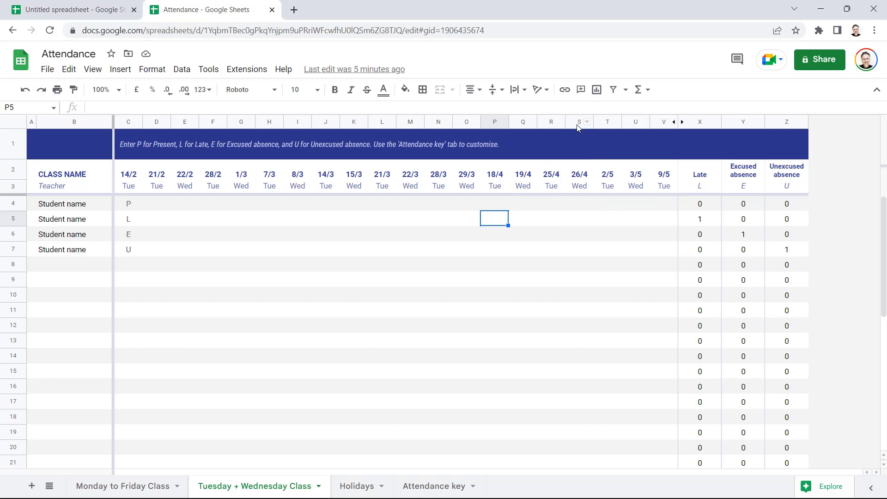
Insert four blank columns to the right of columns S:V
drag(577, 126, 654, 124)
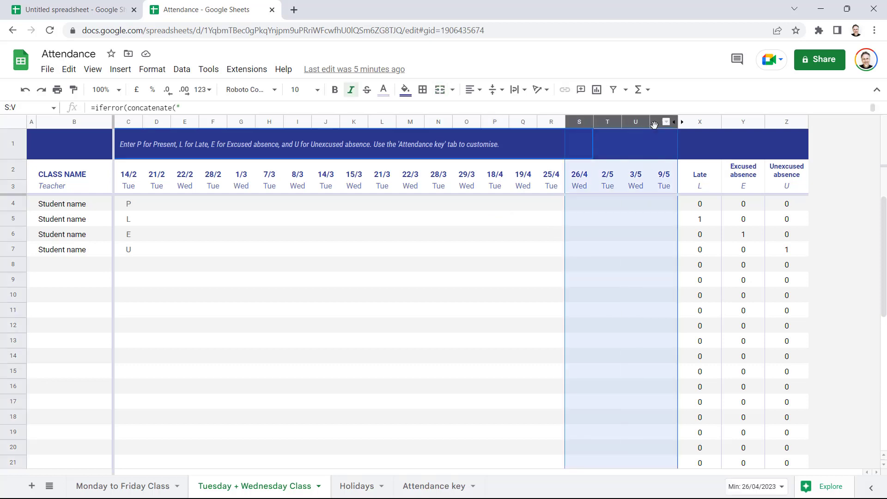
right_click(654, 124)
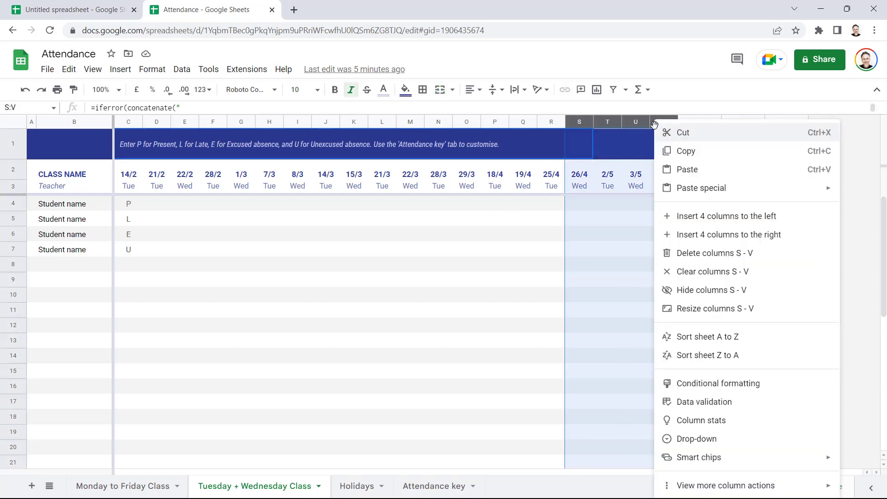
click(710, 236)
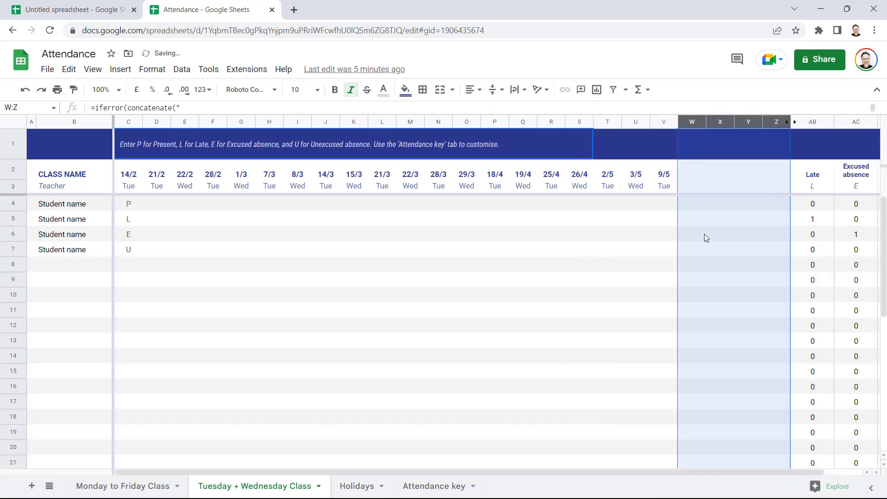
Extend the date and weekday header rows through column Z, ending on 23/5
click(664, 177)
drag(678, 178, 772, 181)
click(664, 186)
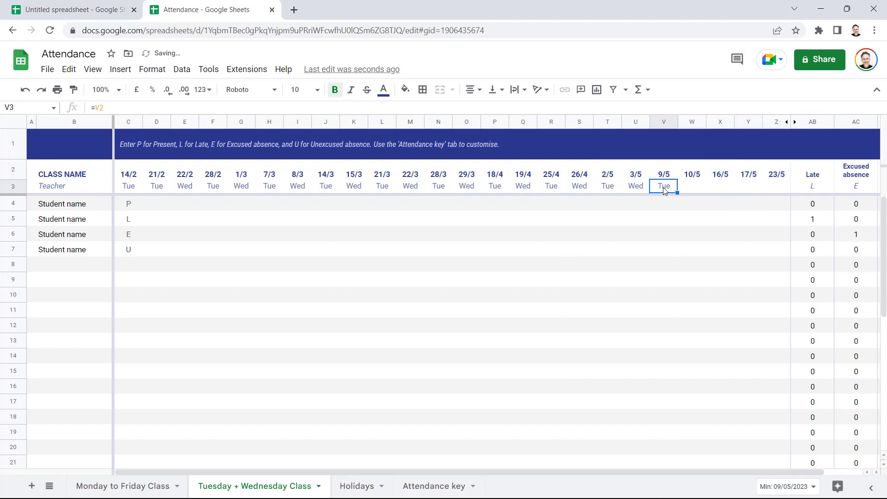
drag(677, 192, 777, 187)
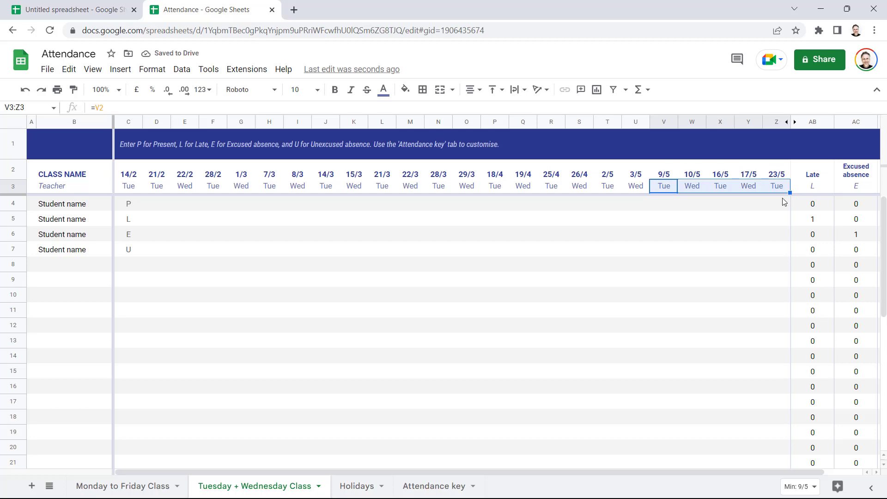
On the Monday to Friday Class sheet, enter class name English Yr 7 and the teacher's name
key(ctrl+shift+Page_Up)
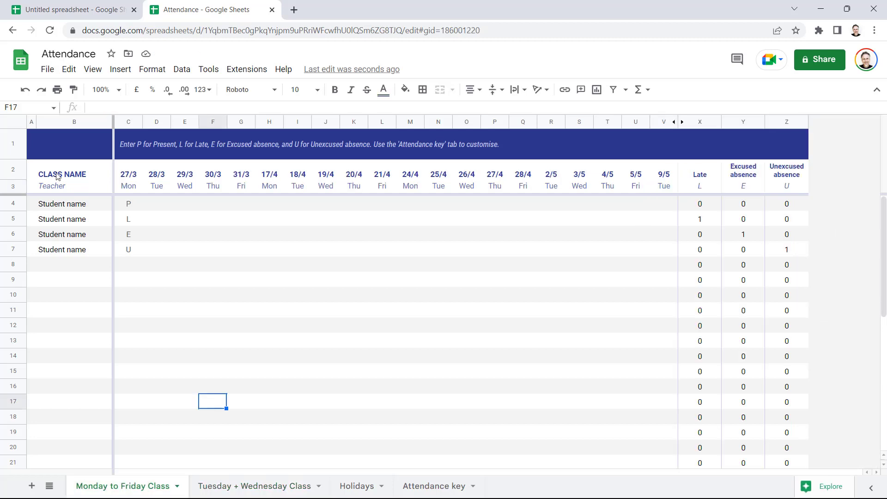
click(56, 175)
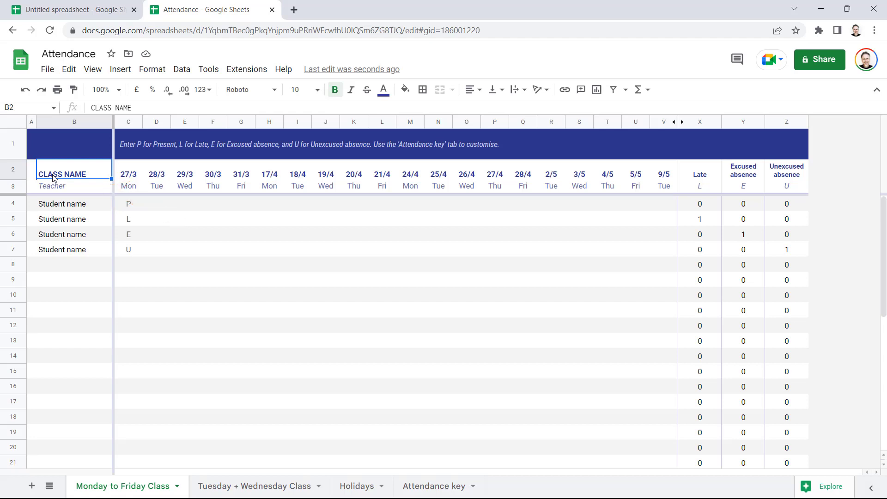
text(English Yr 7)
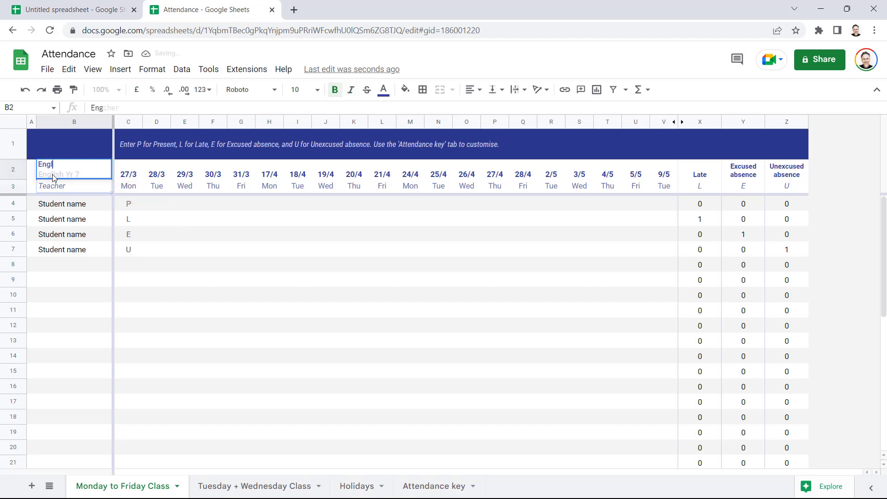
key(Return)
text(Ches)
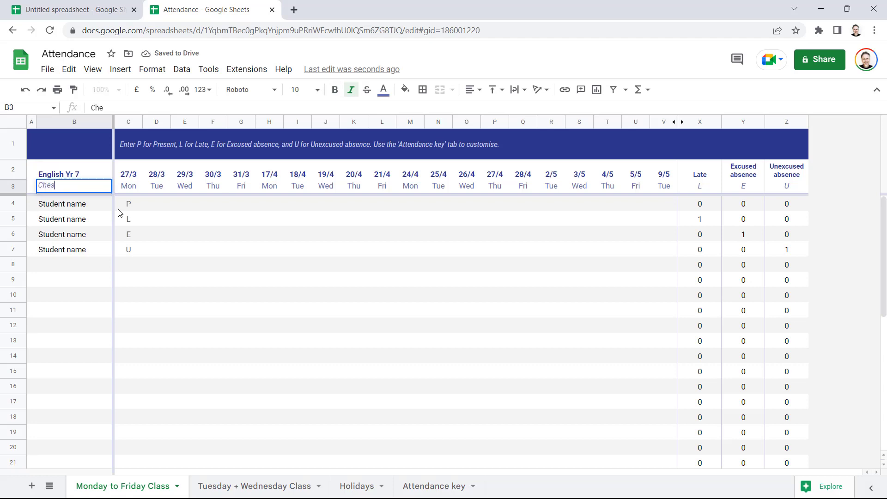
text(ter Tugwell)
key(Return)
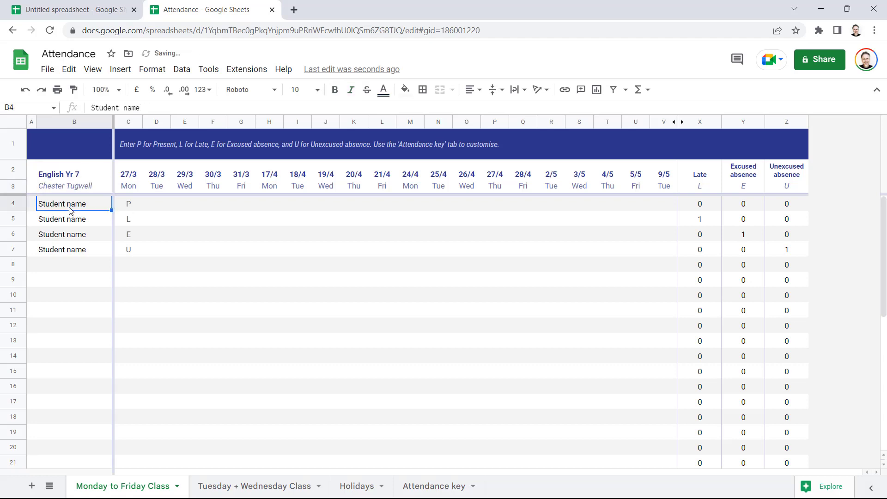
Enter the four student names down the student name column
text(Bob)
key(Return)
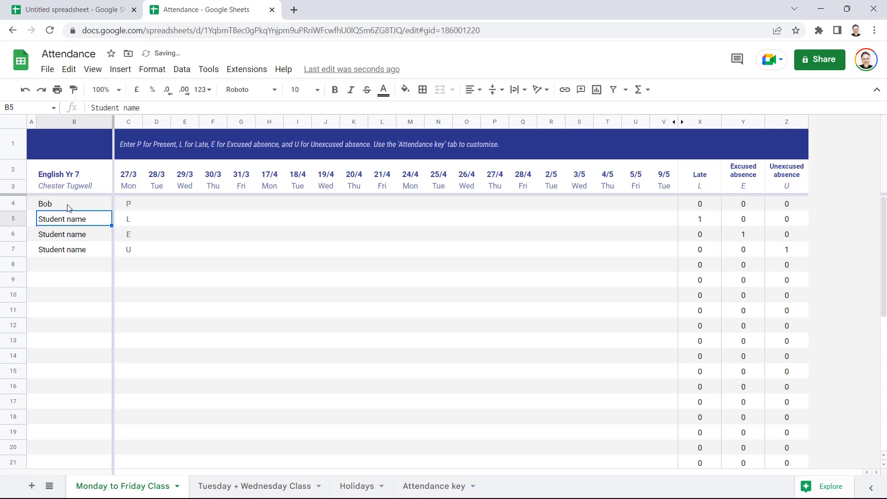
text(Bill)
key(Return)
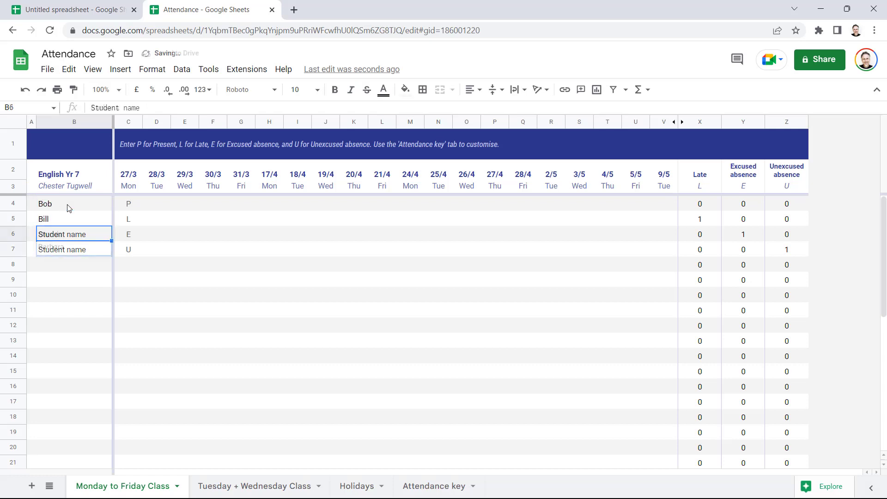
text(Brenda)
key(Return)
text(Barbara)
click(70, 280)
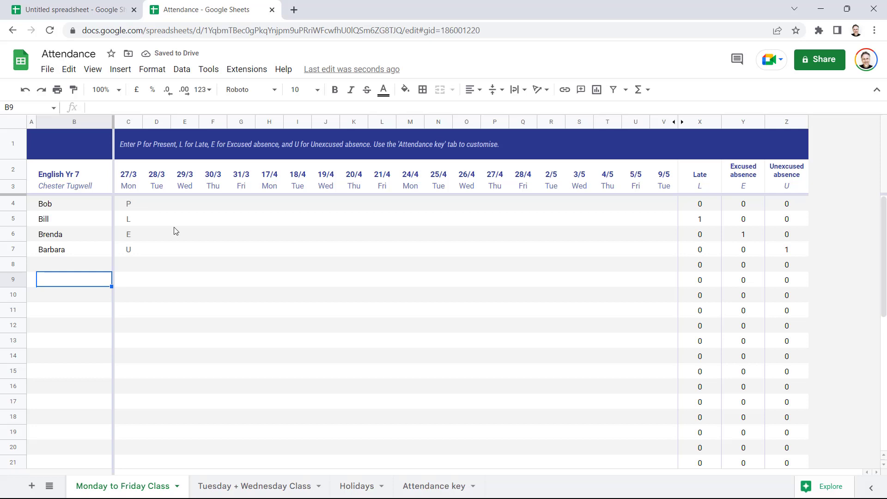
Review the Attendance key and the Late code formula in X3 of the class sheet
click(426, 487)
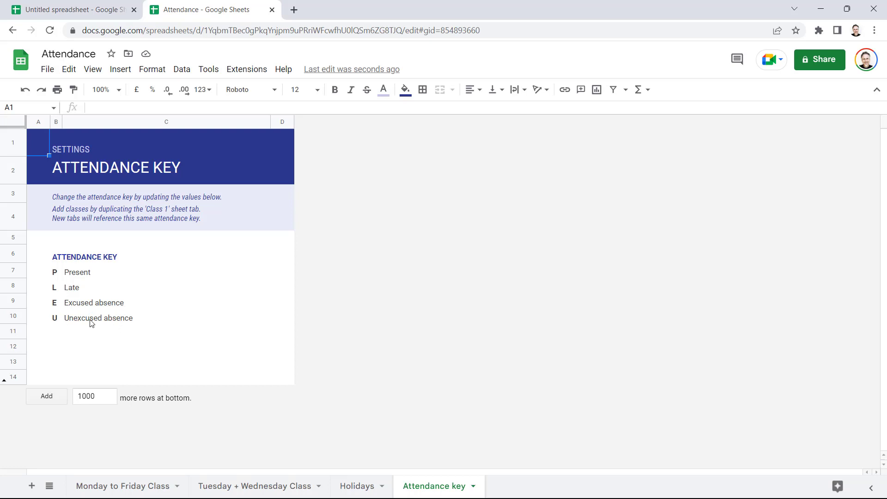
click(144, 486)
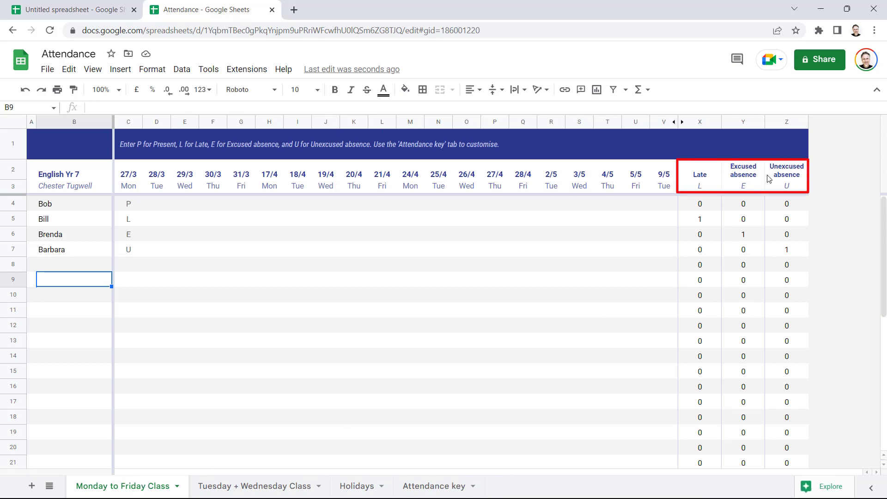
click(701, 189)
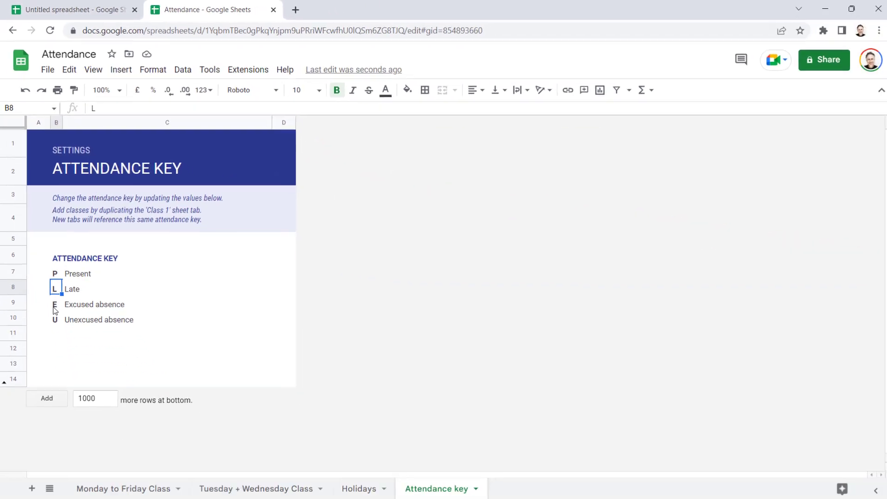
Change the Excused and Unexcused absence codes to EA and UA, then check the class sheet
click(55, 308)
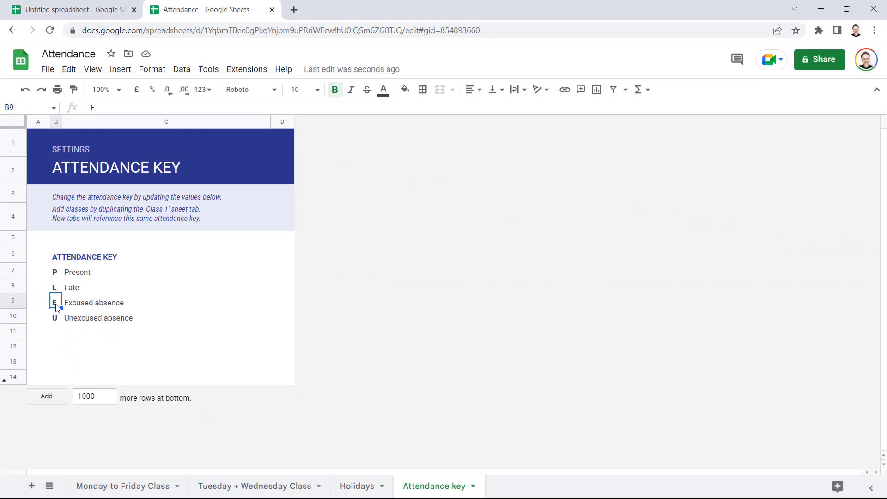
double_click(55, 306)
text(A)
key(Return)
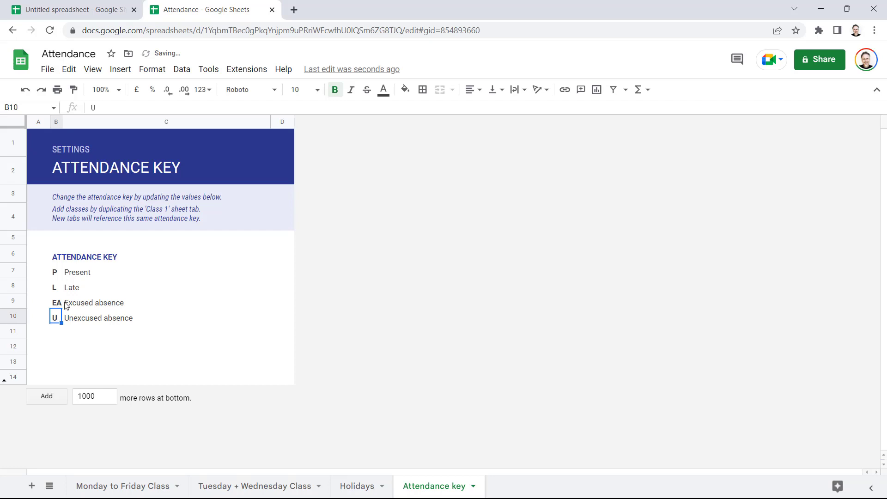
double_click(57, 319)
text(A)
key(Return)
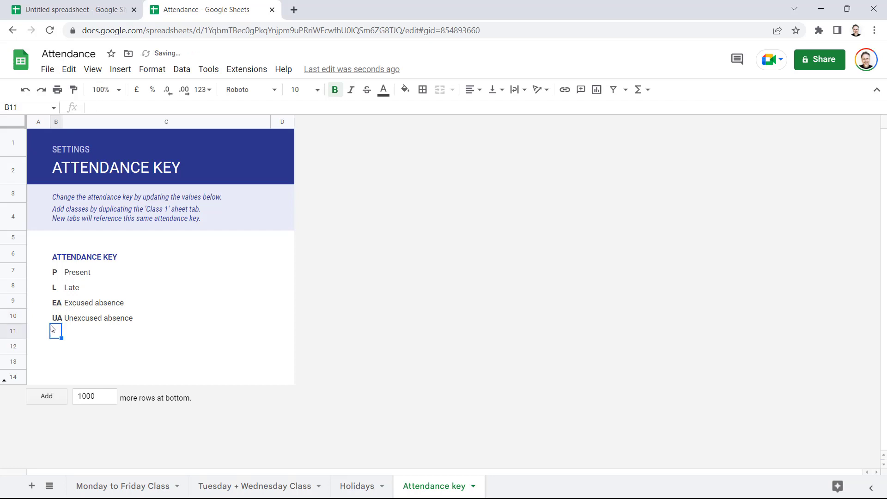
click(144, 484)
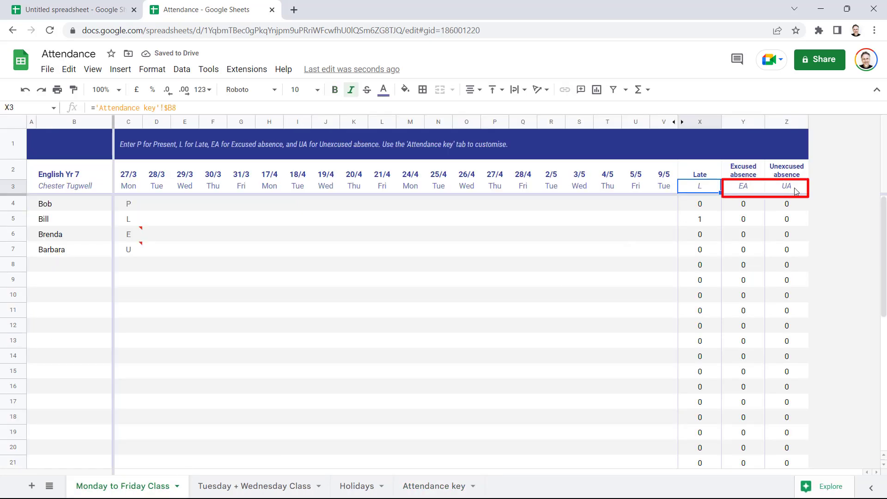
Restore the codes to E and U and return to the Monday to Friday Class sheet
click(423, 485)
click(58, 305)
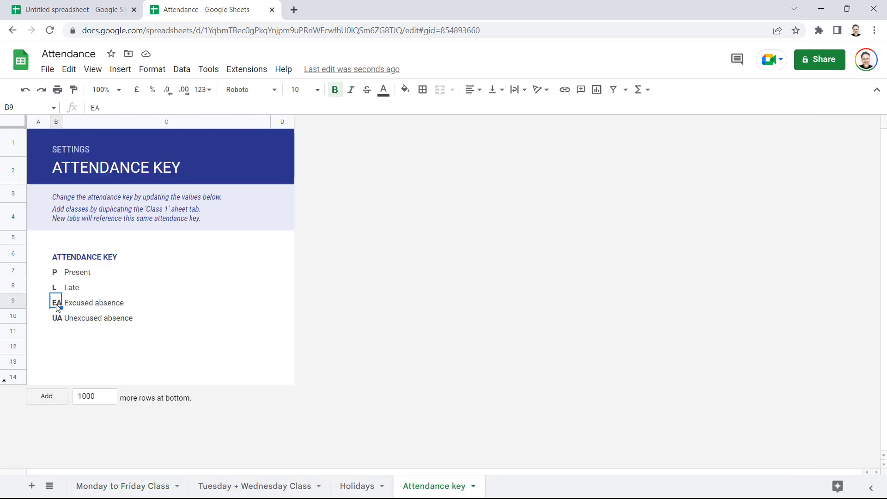
double_click(58, 305)
key(BackSpace)
key(Return)
double_click(61, 318)
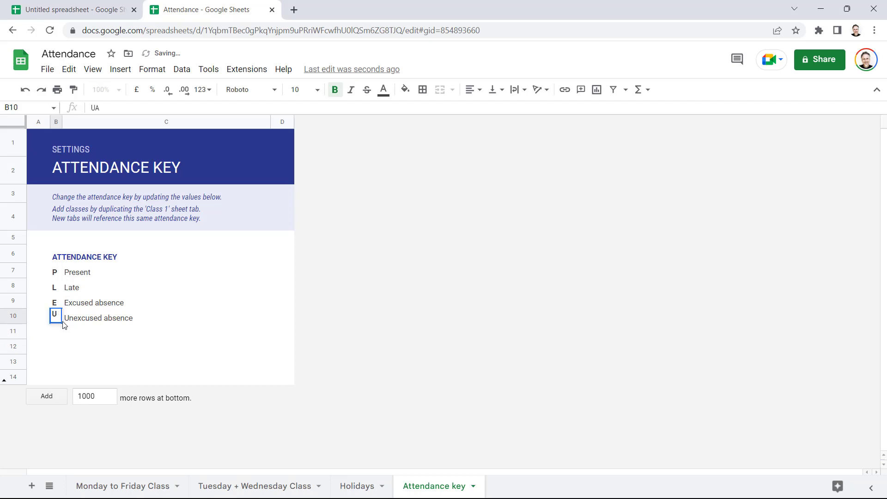
key(BackSpace)
key(Return)
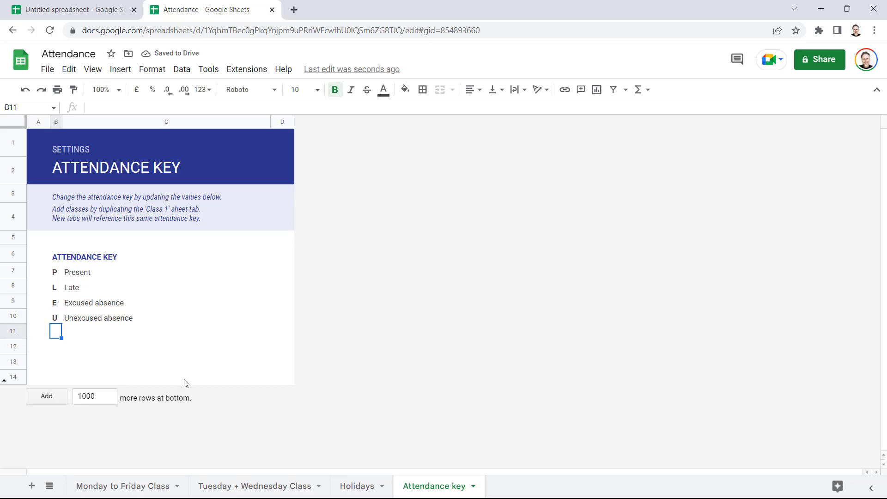
click(109, 483)
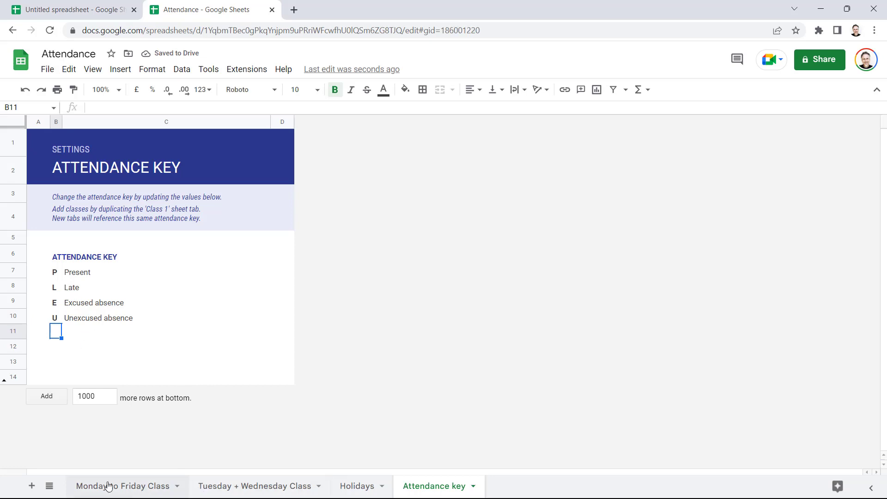
Enter L, L, E and U in C4:F4 for the first student, covering 27/3 to 30/3
click(134, 206)
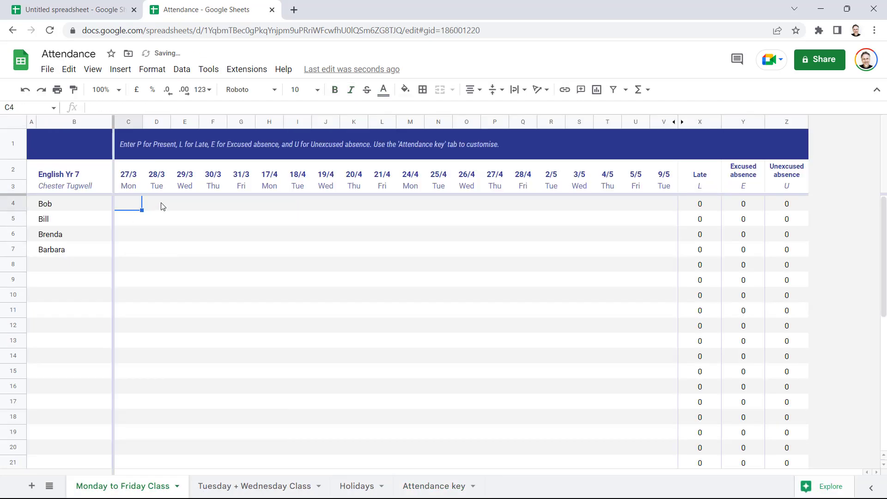
text(L)
key(Tab)
text(L)
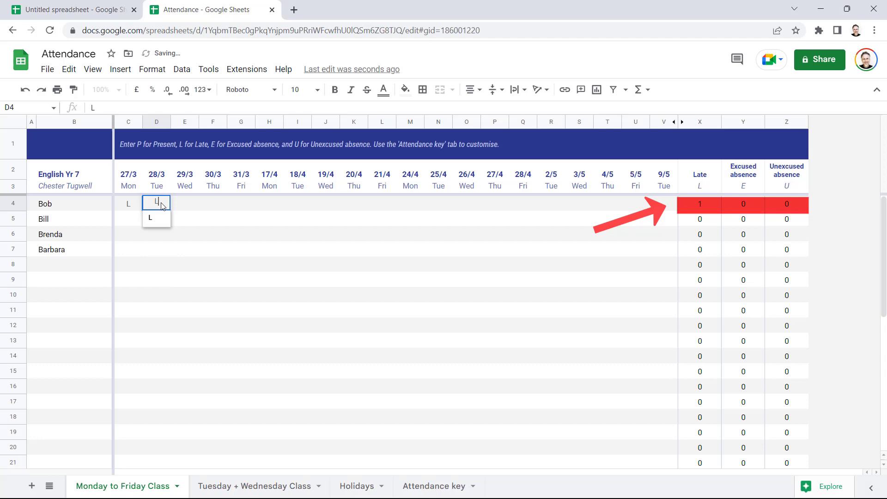
key(Tab)
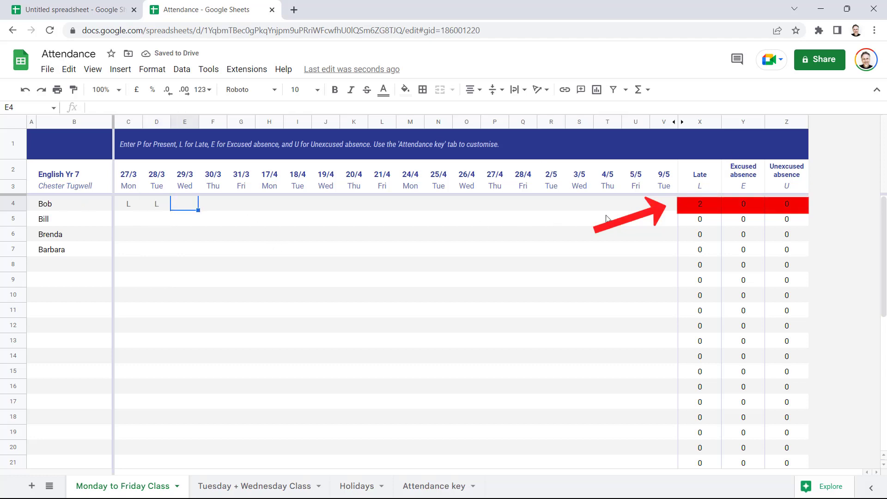
key(Return)
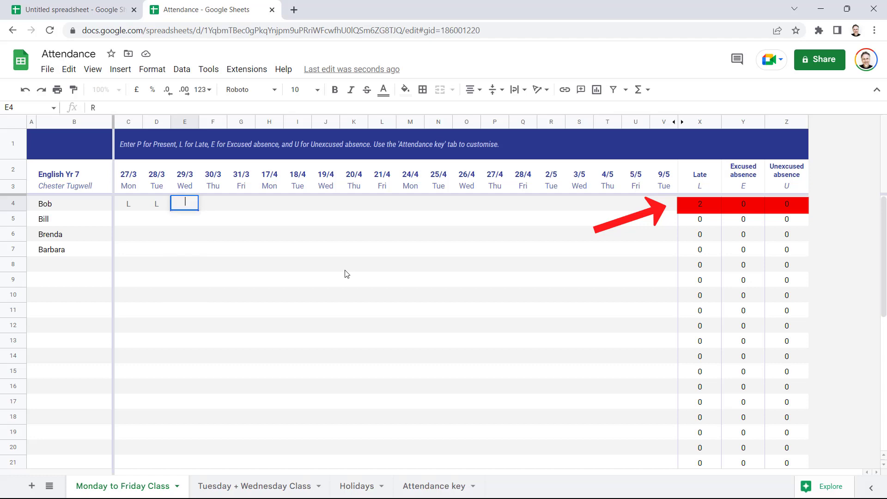
text(E)
key(Tab)
text(U)
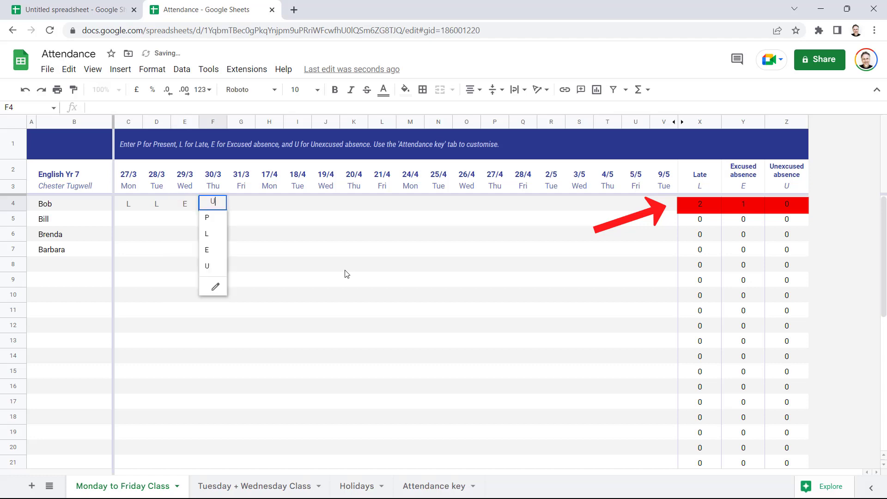
key(Tab)
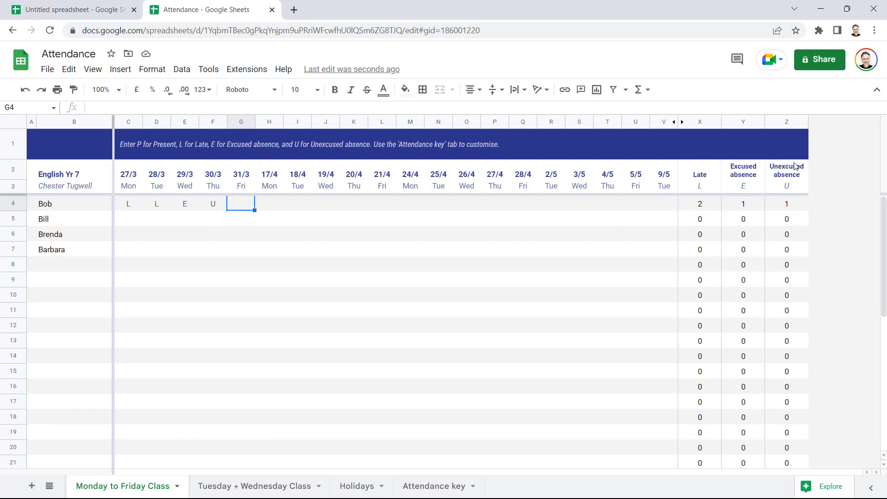
Insert a blank column after the Unexcused absence tally in column Z
click(788, 125)
right_click(788, 125)
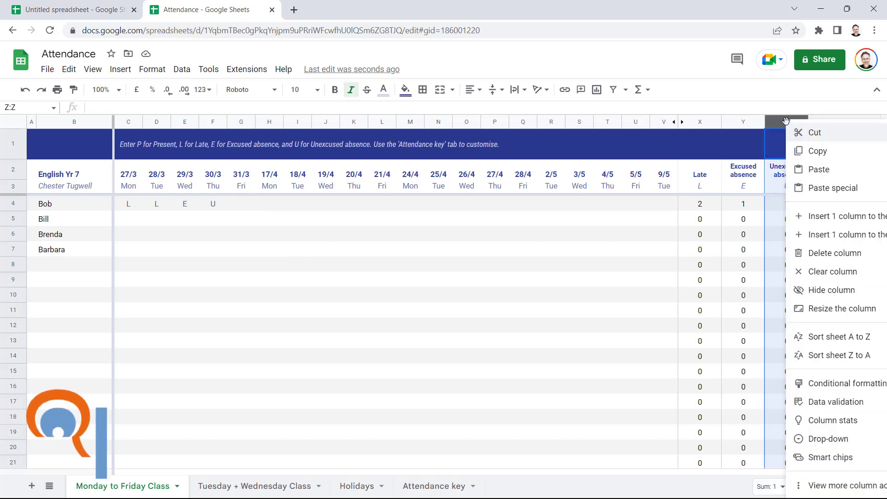
click(814, 234)
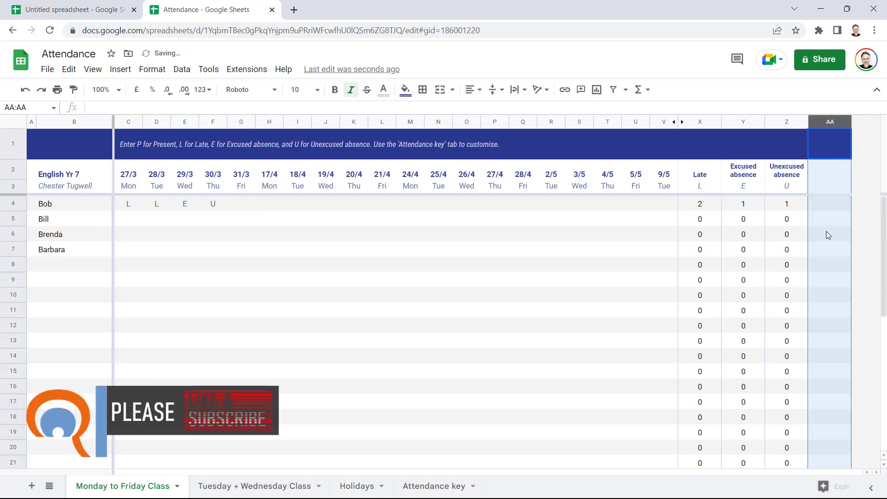
Set AA2 to ='Attendance key'!C7 and AA3 to ='Attendance key'!B7 for Present
click(826, 175)
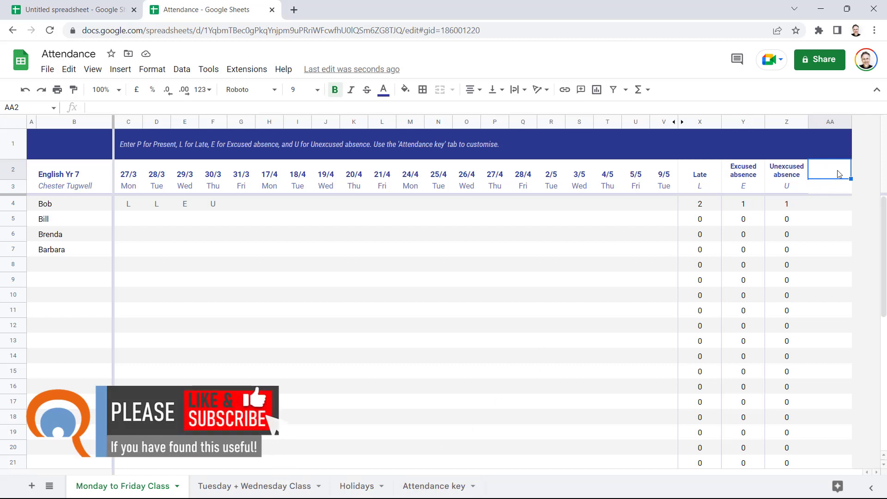
text(=)
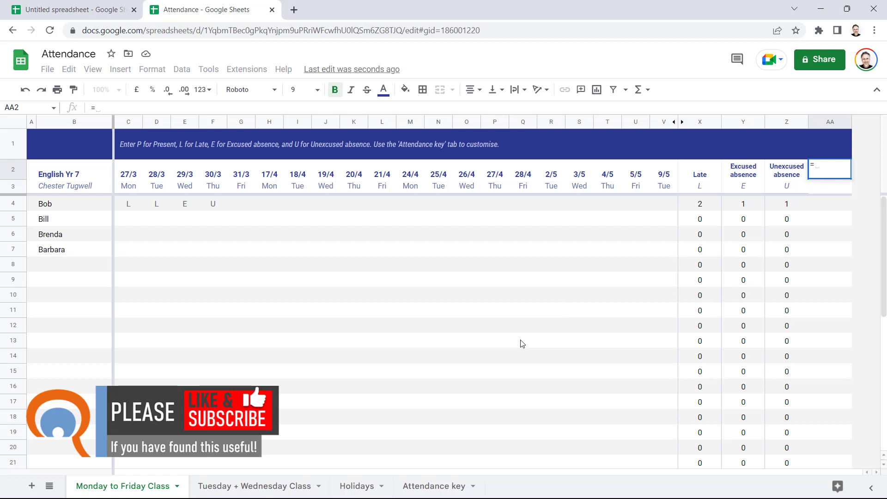
click(423, 492)
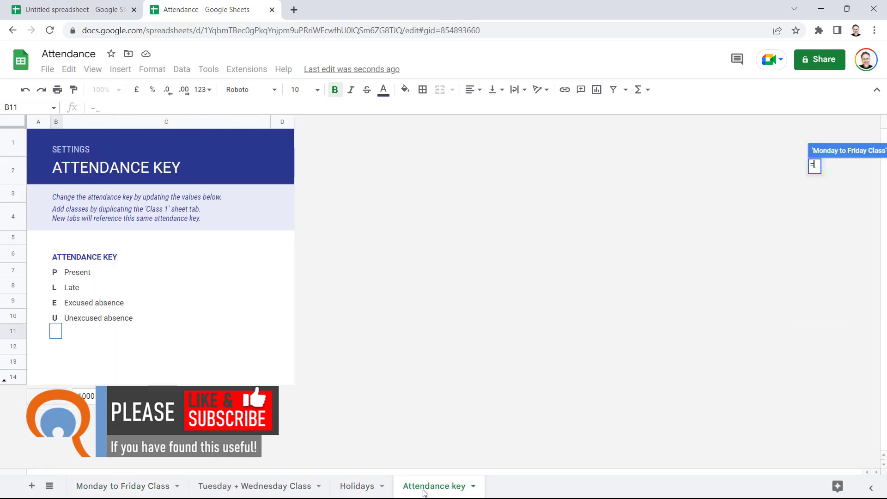
click(78, 276)
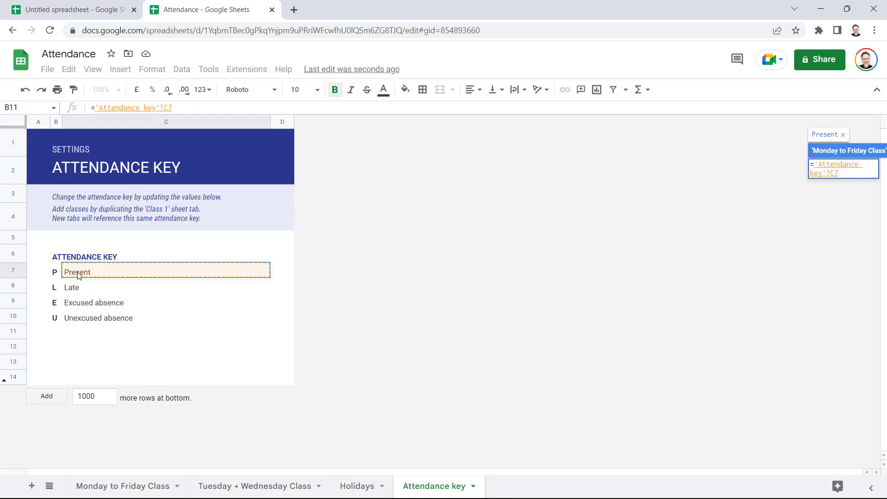
key(Return)
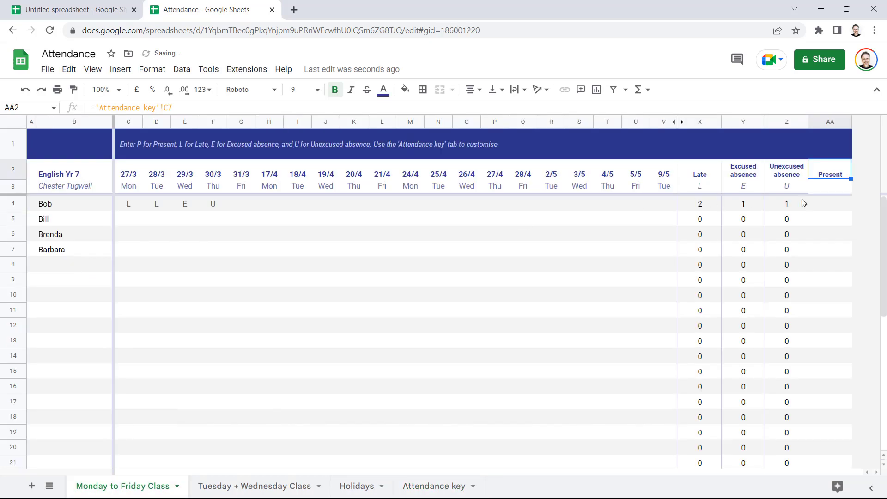
text(=)
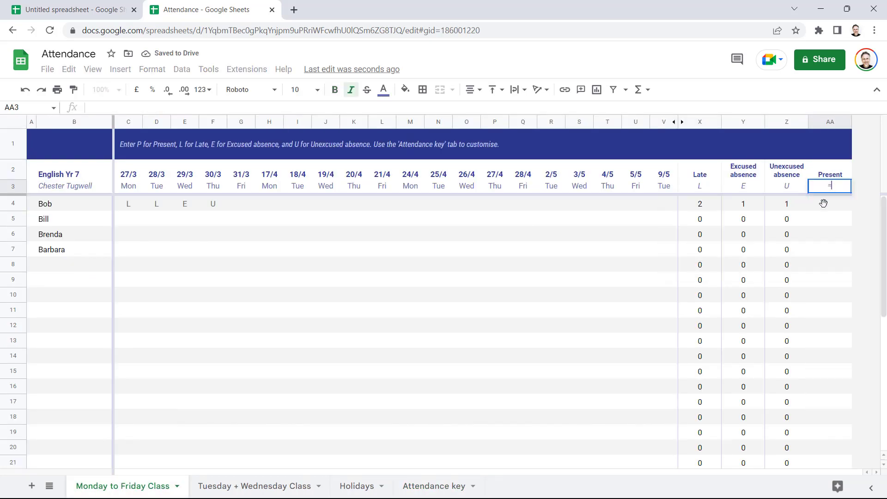
click(418, 485)
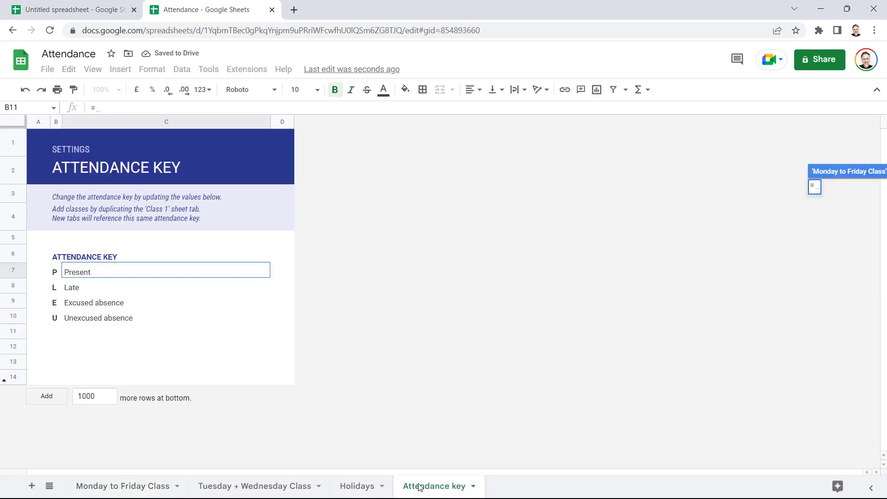
click(55, 276)
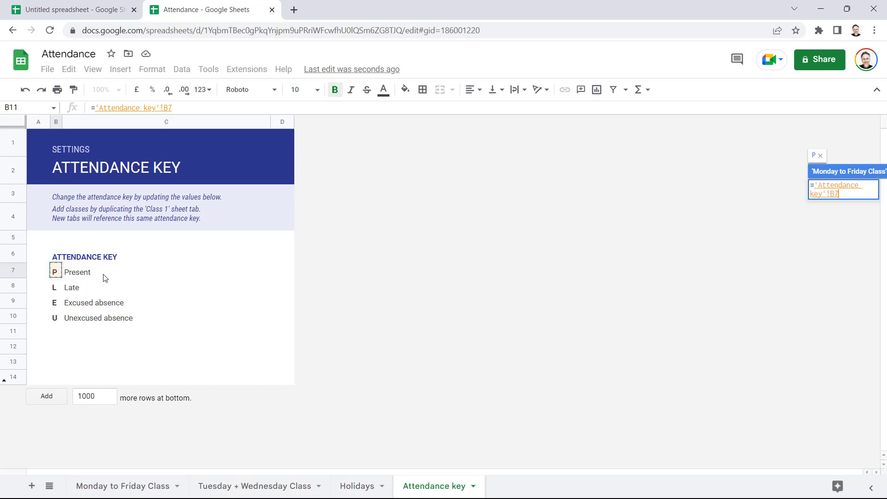
key(Return)
click(822, 206)
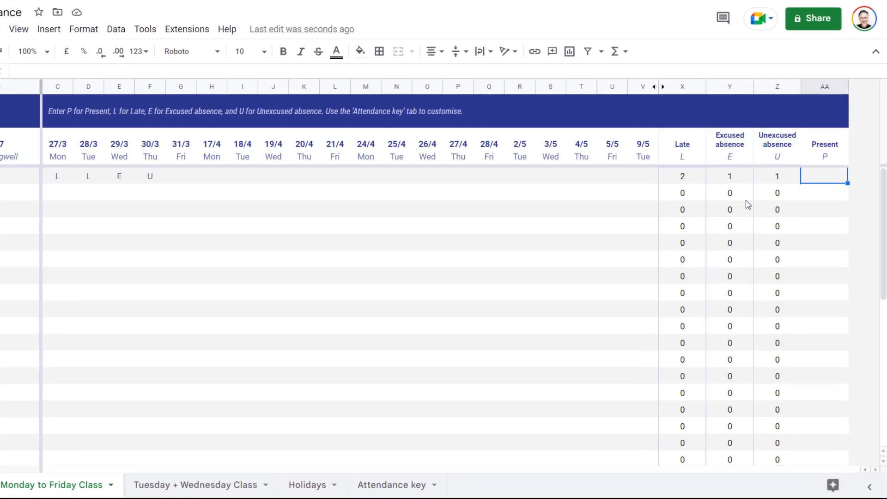
Enter =countif(C4:V4,$AA$3) in AA4 to count the first student's P marks
text(=countif)
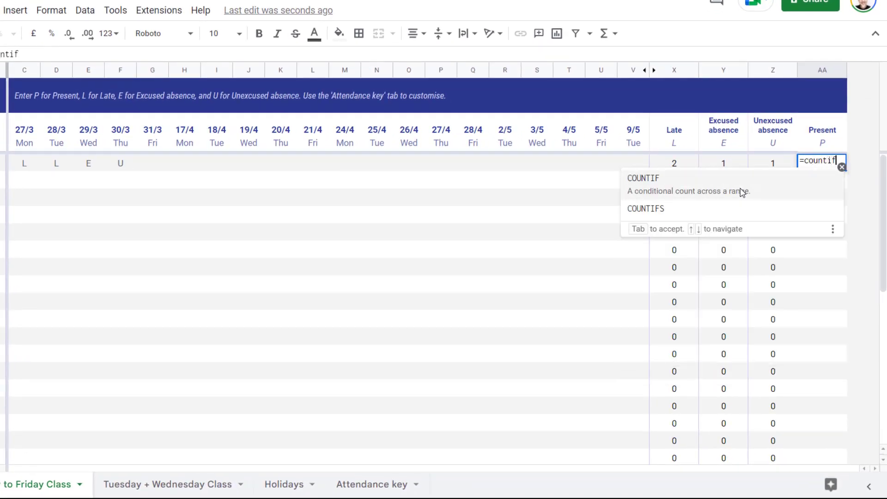
text(()
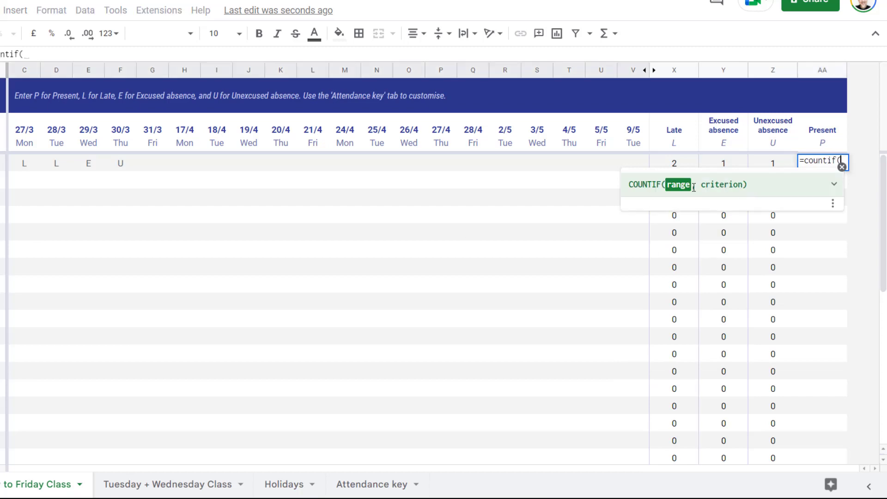
drag(23, 164, 628, 166)
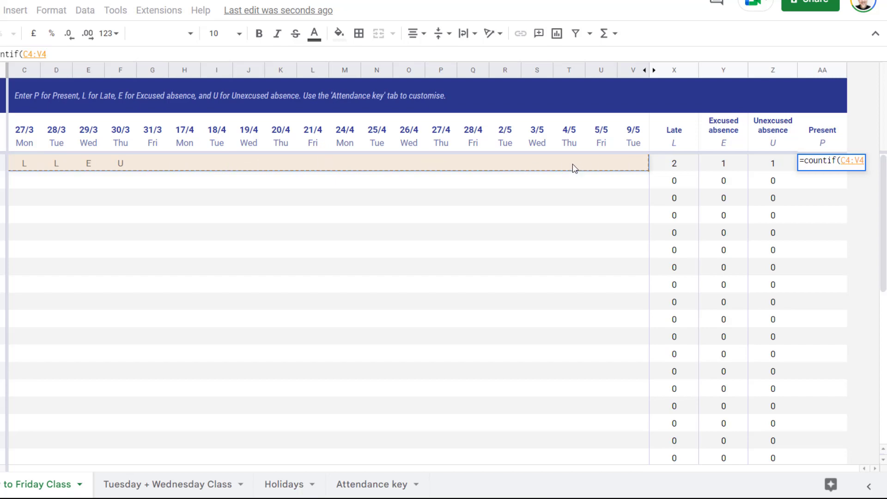
text(,)
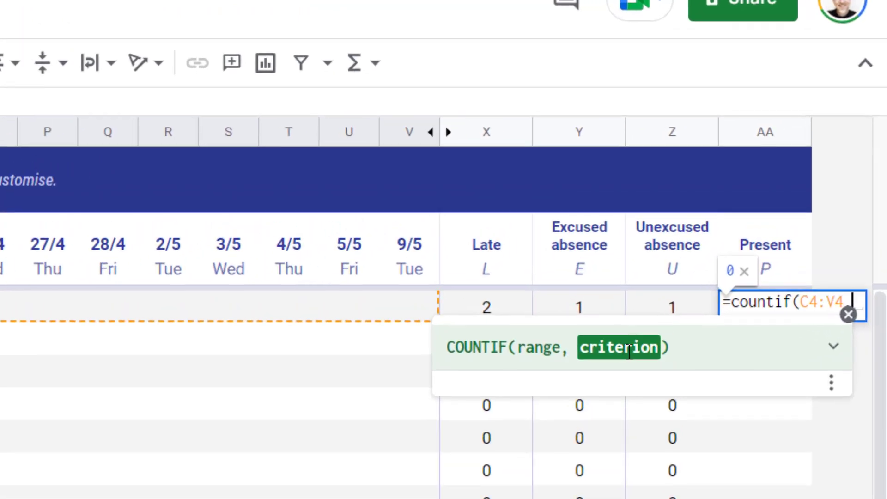
click(772, 270)
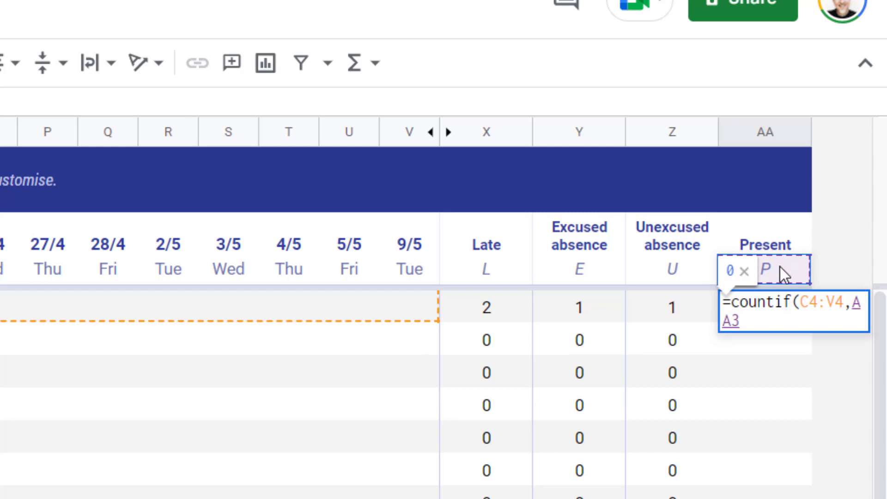
key(F4)
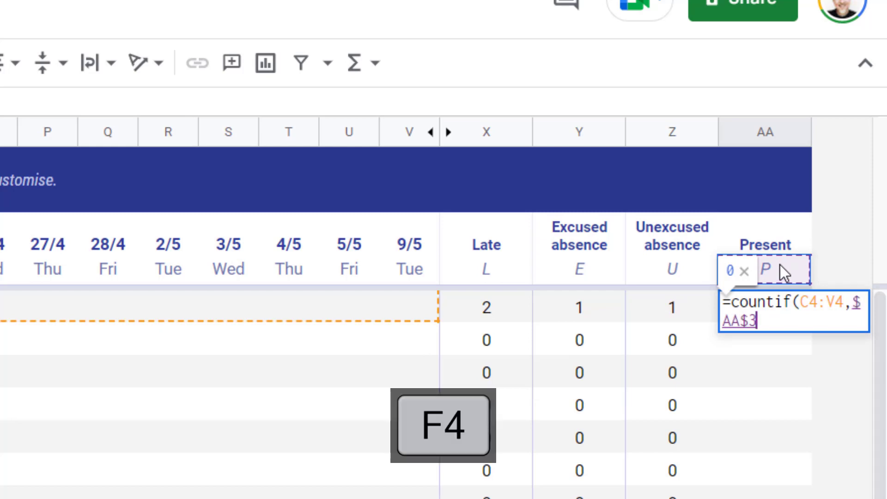
text())
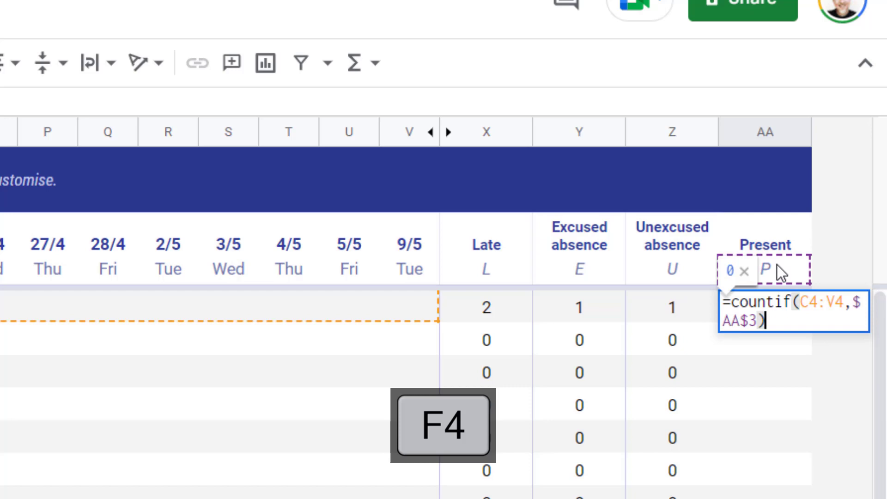
key(Return)
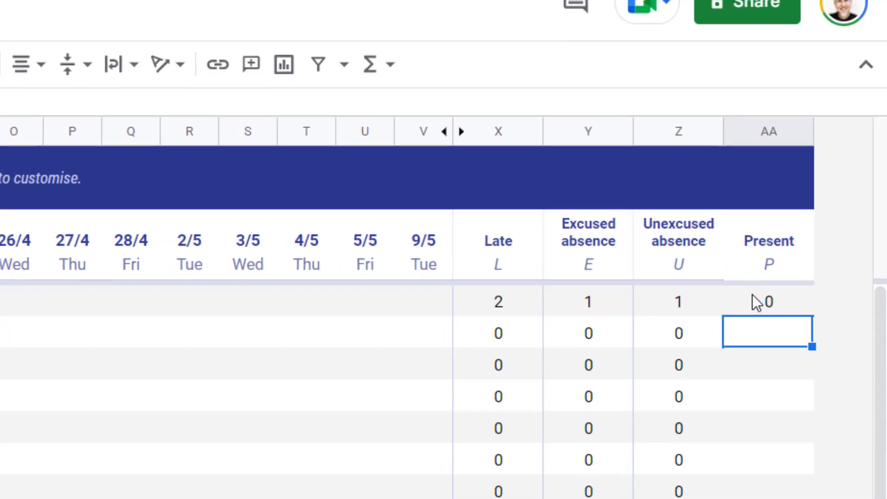
Fill the Present COUNTIF formula down from AA4 to AA21
click(770, 308)
drag(841, 235, 838, 497)
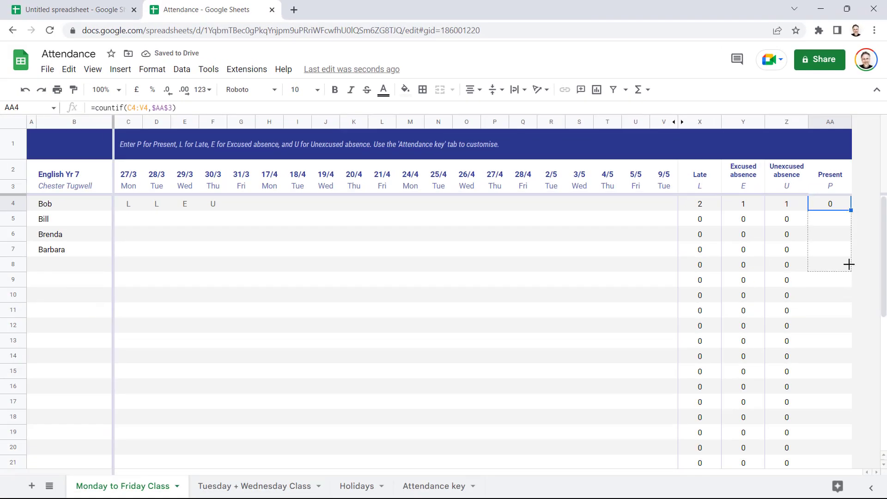
drag(848, 419, 854, 469)
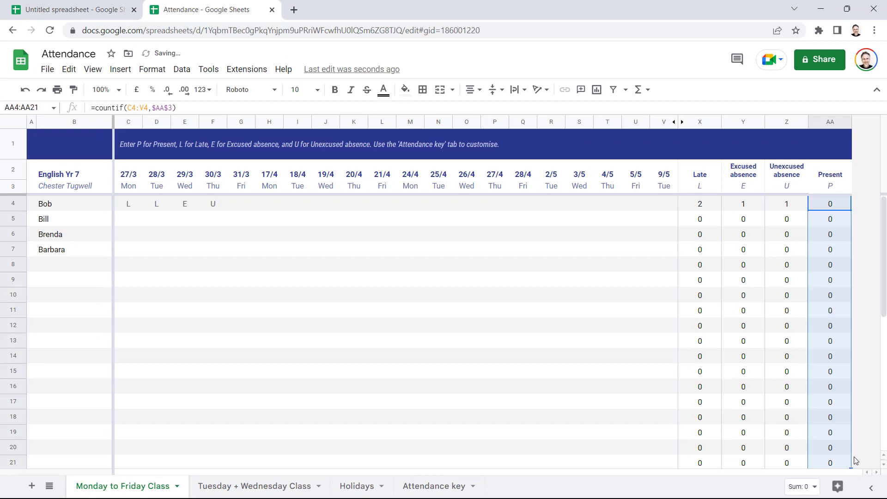
Enter P in G4, H4 and C6, then show the Attendance key sheet
click(242, 206)
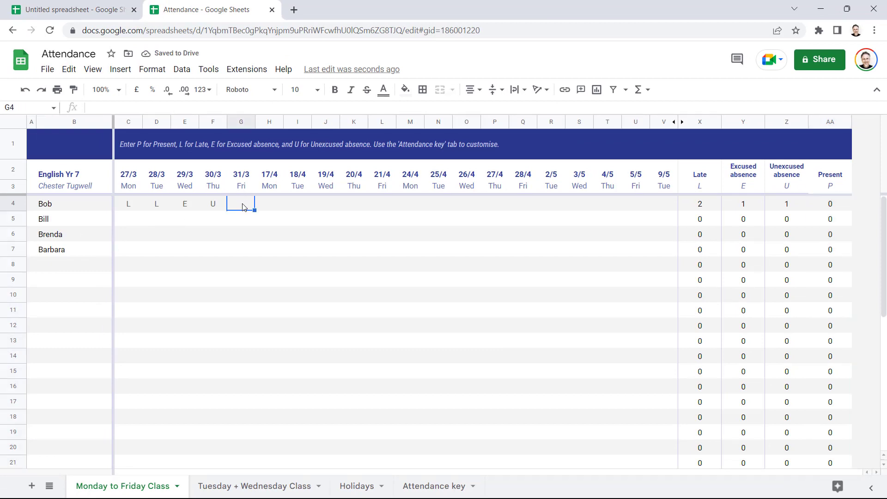
double_click(246, 206)
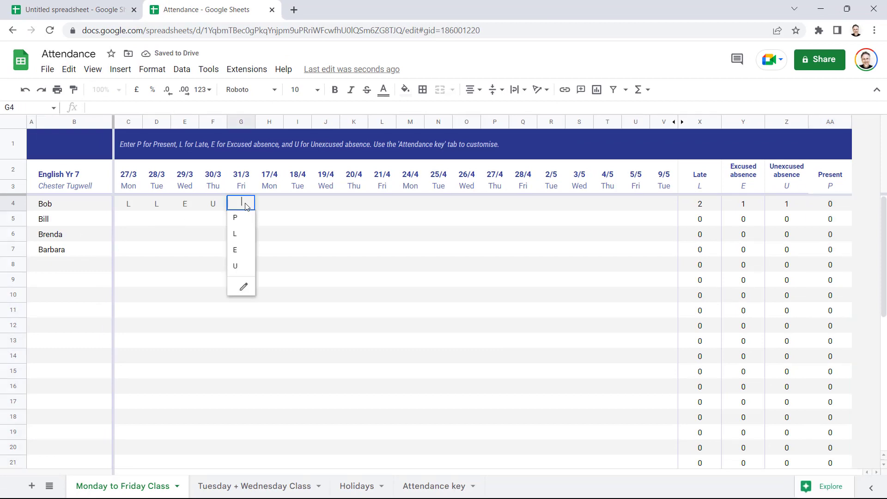
text(P)
key(Return)
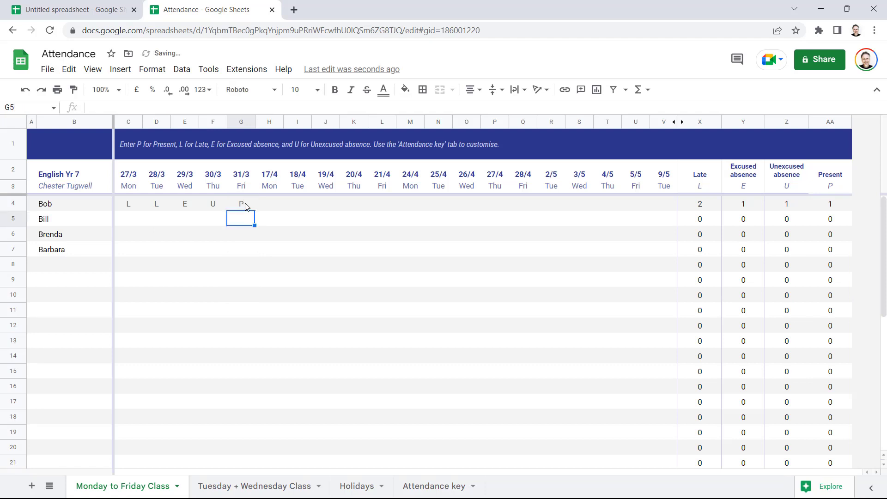
click(279, 208)
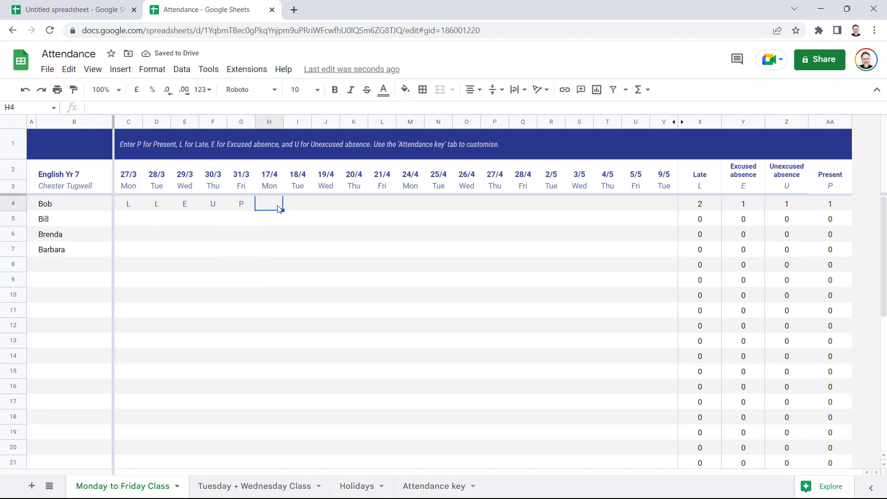
text(P)
key(Return)
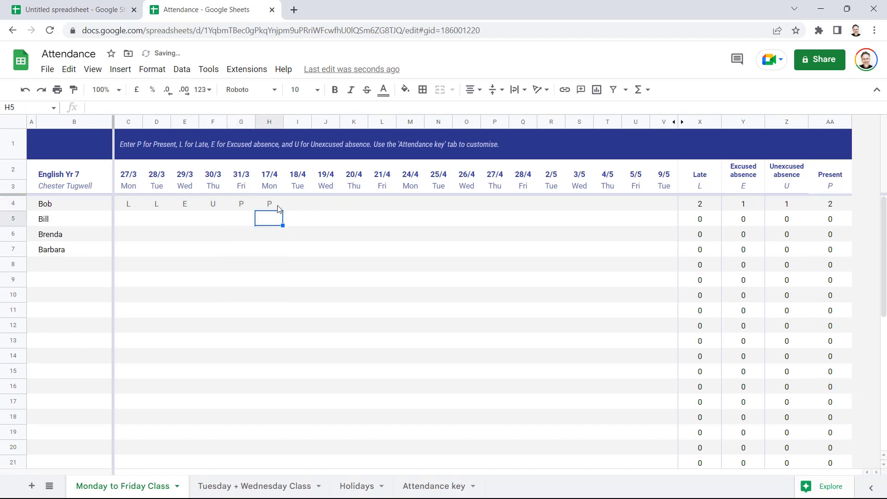
click(134, 237)
text(P)
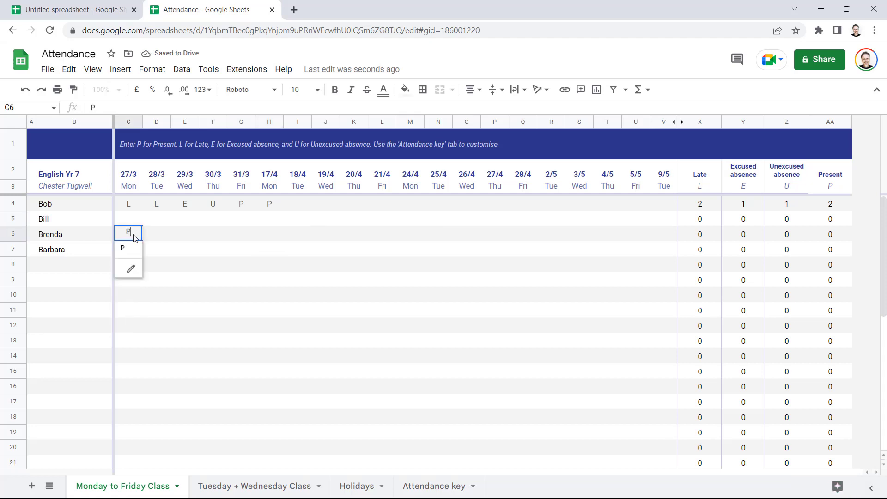
key(Return)
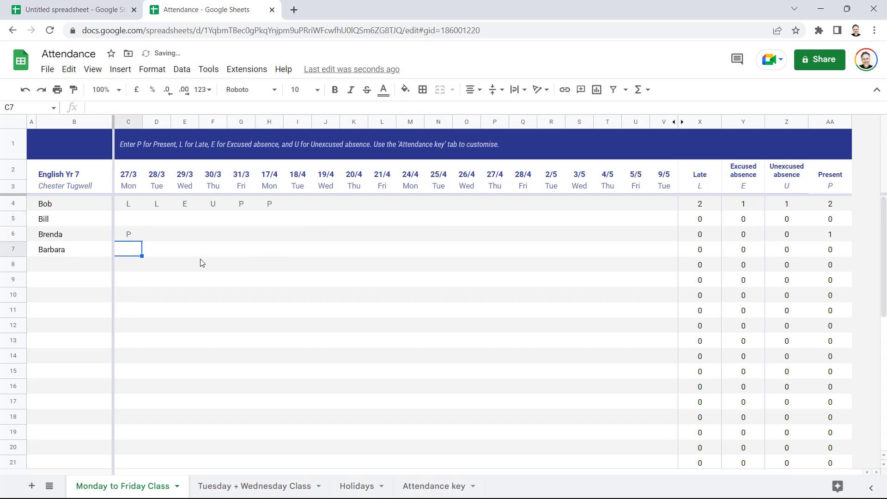
key(ctrl+shift+Page_Down)
key(ctrl+shift+Page_Down)
key(ctrl+shift+Page_Down)
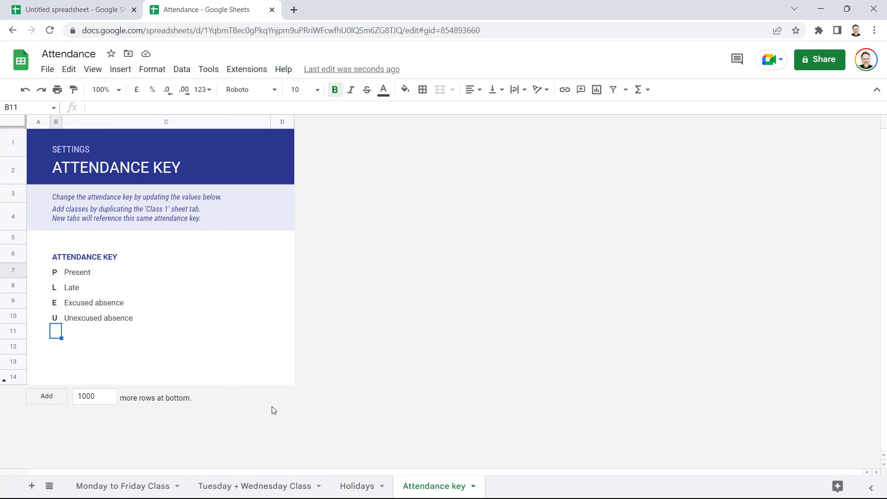
Go back to the Monday to Friday Class sheet and select the attendance grid C4:V21
click(148, 486)
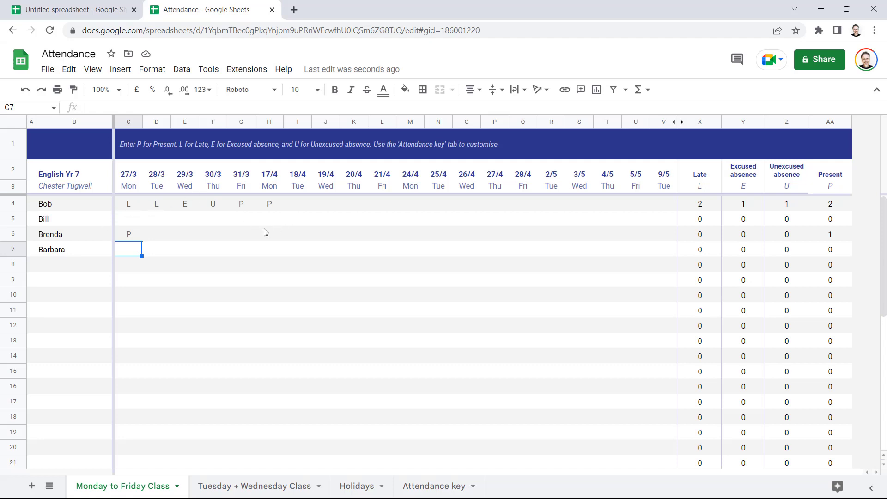
drag(125, 209, 670, 464)
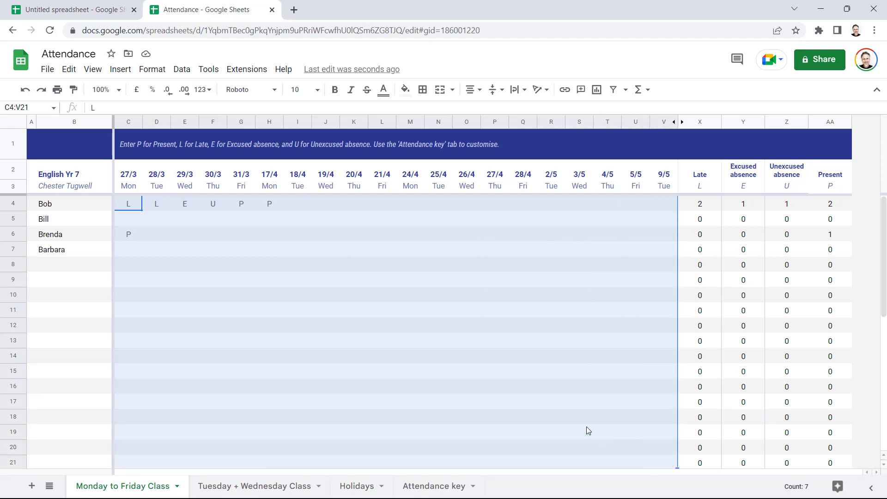
Add a conditional formatting rule on C4:V21: text is exactly 'P' gets a bright green fill
click(152, 69)
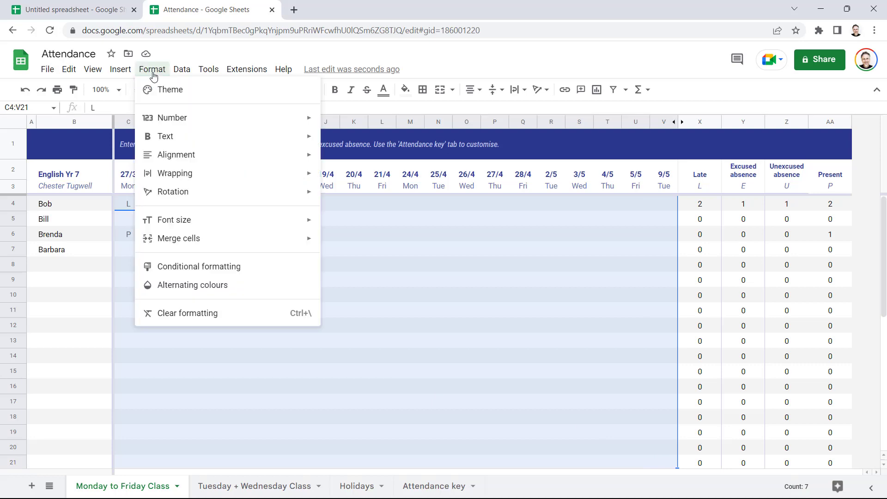
click(193, 265)
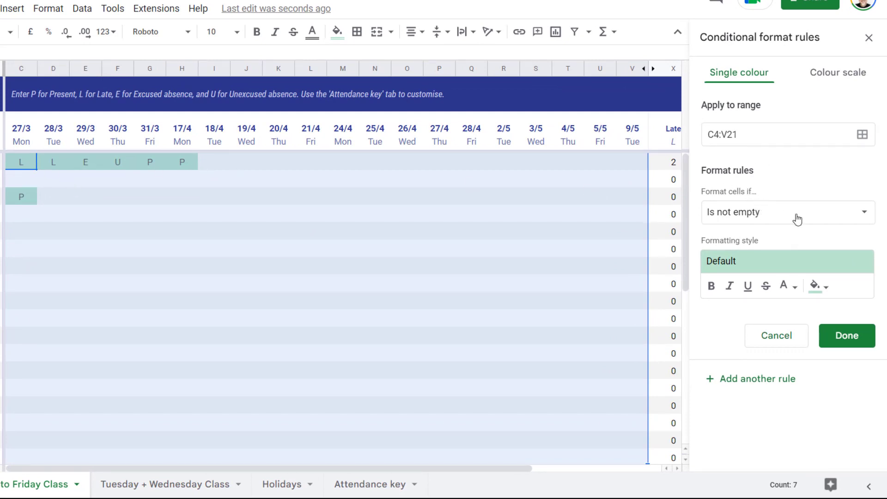
click(866, 213)
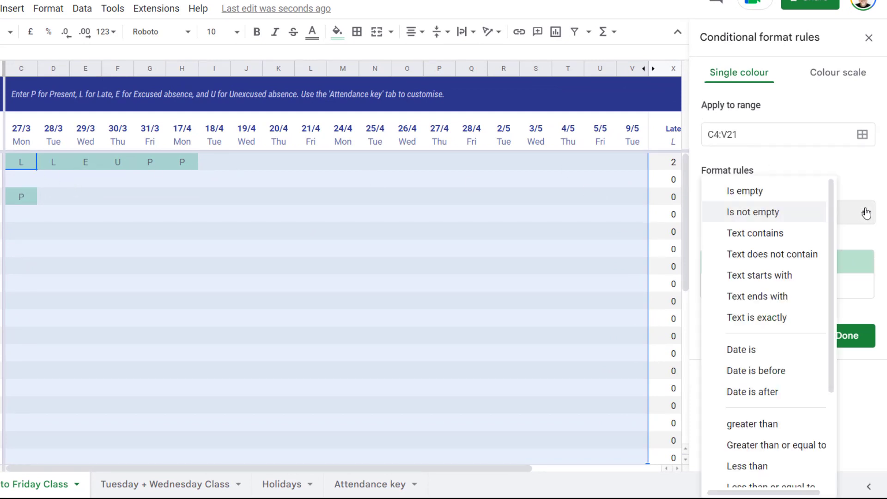
click(760, 319)
click(724, 250)
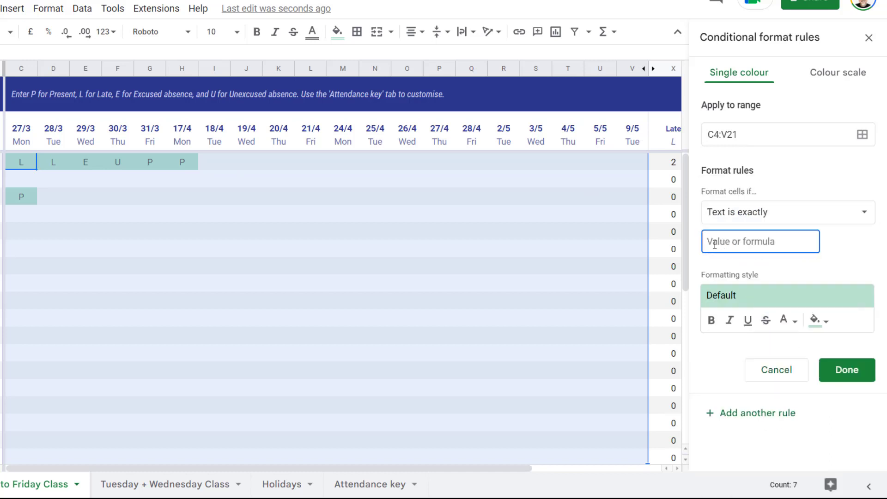
text(P)
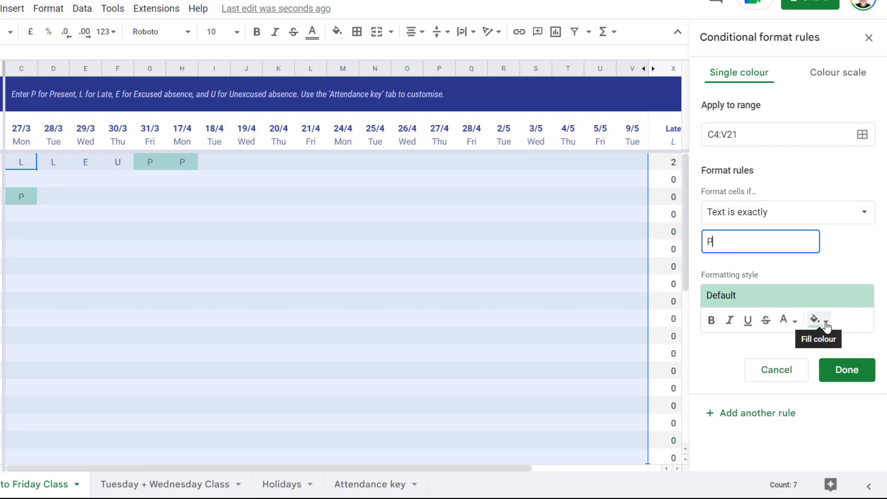
click(826, 324)
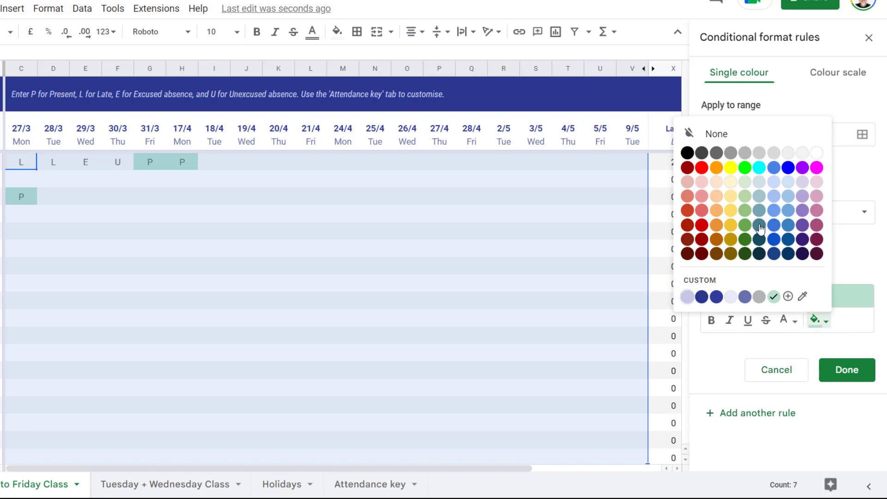
click(745, 169)
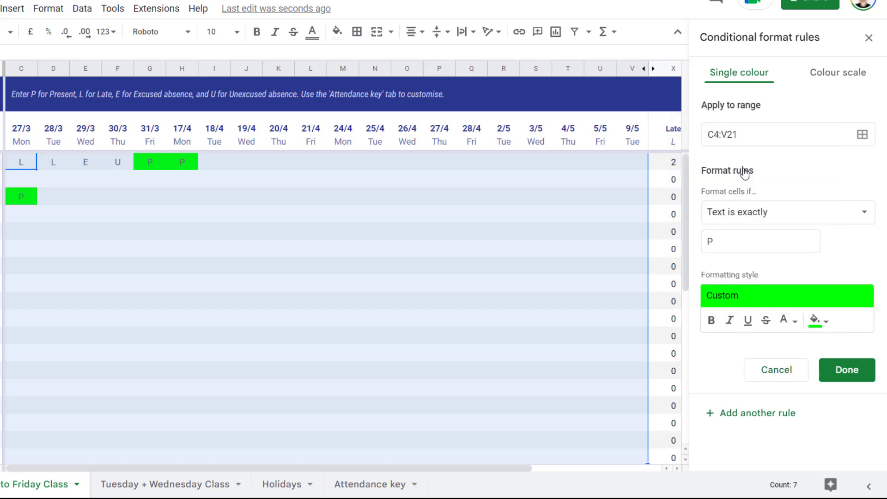
click(846, 369)
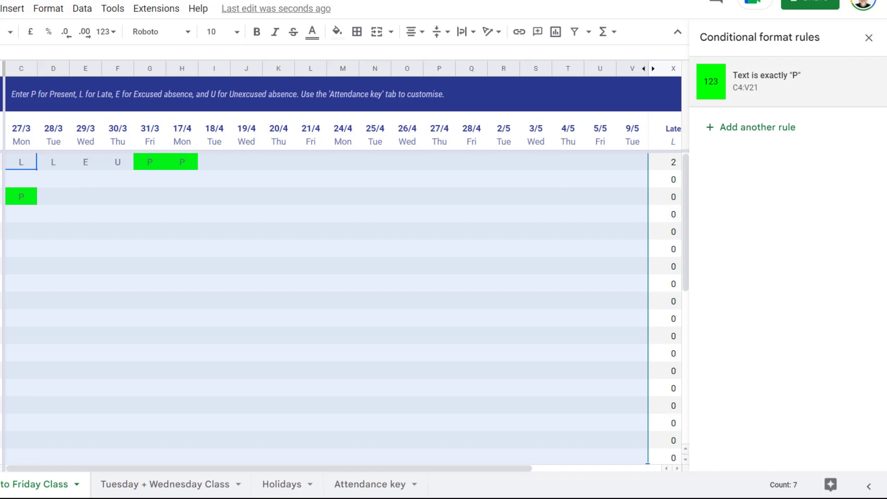
Add another rule on C4:V21 so cells exactly matching 'L' get an orange fill
click(762, 128)
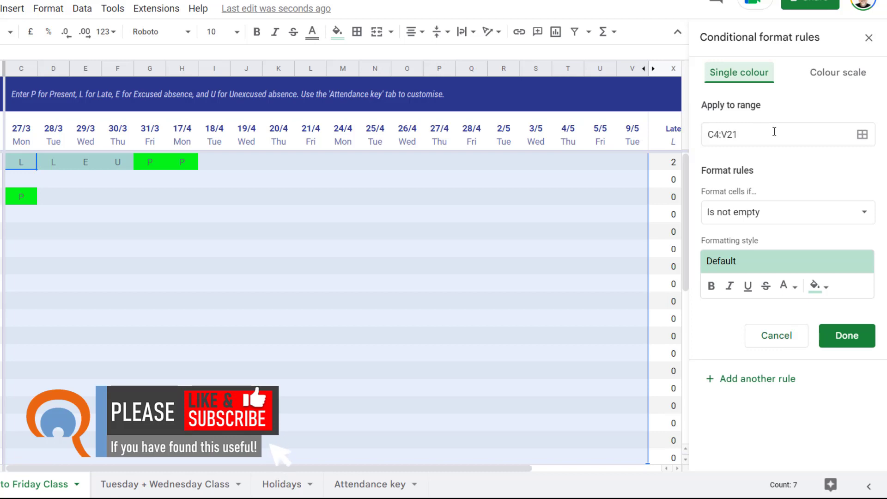
click(863, 213)
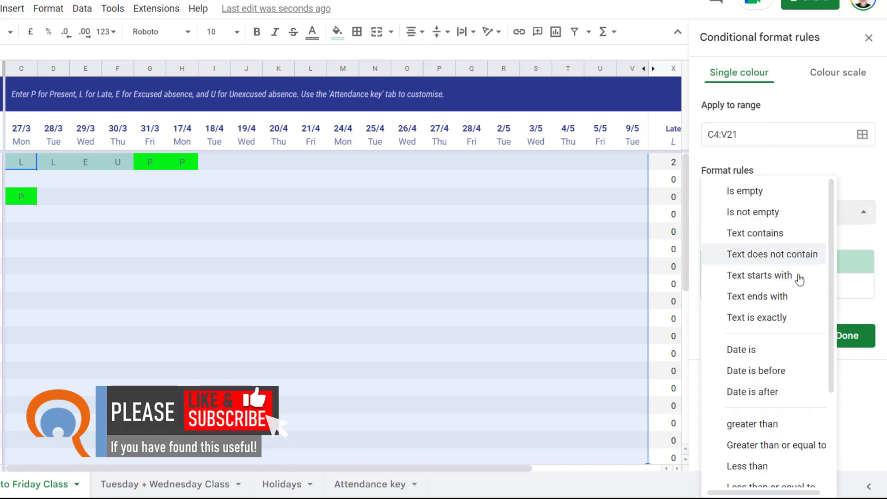
click(769, 321)
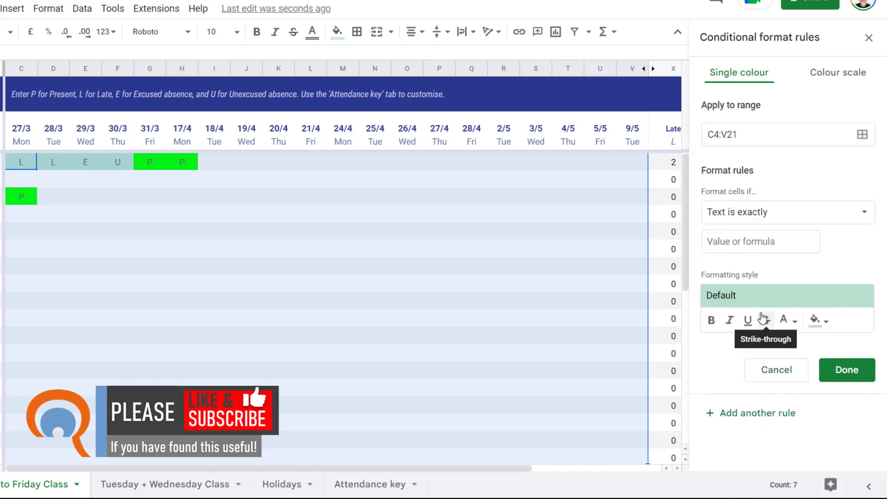
click(740, 237)
text(L)
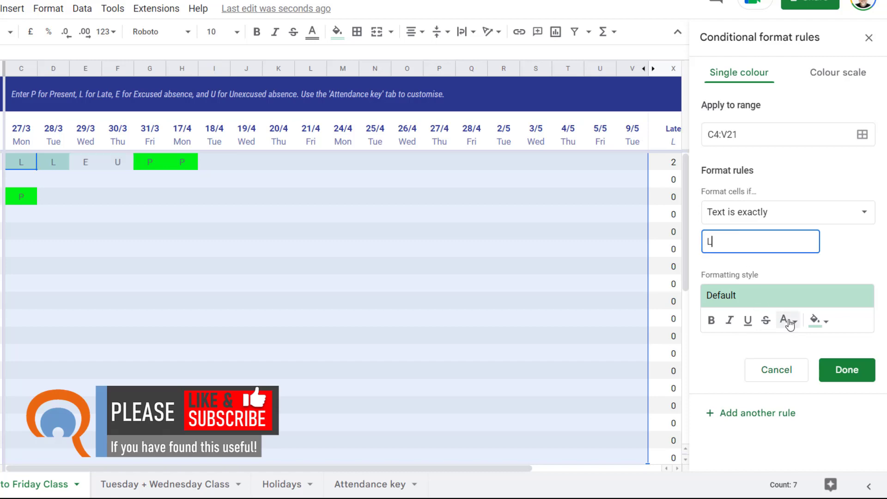
click(817, 320)
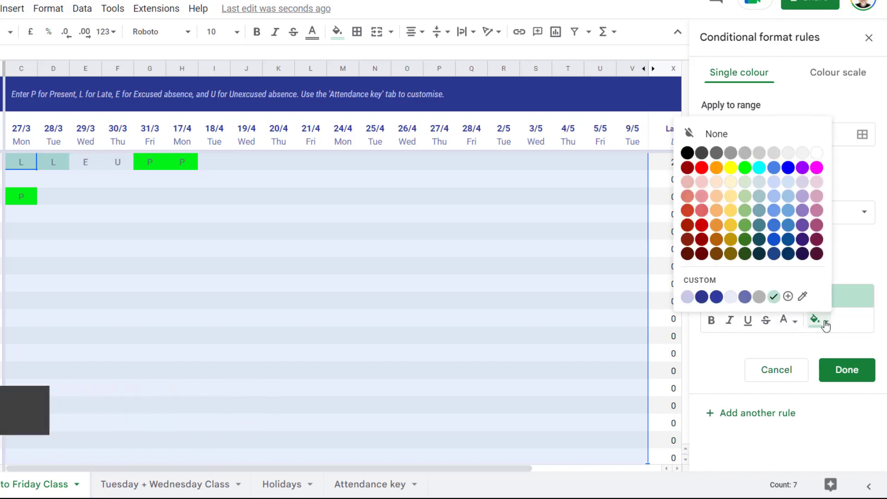
click(716, 168)
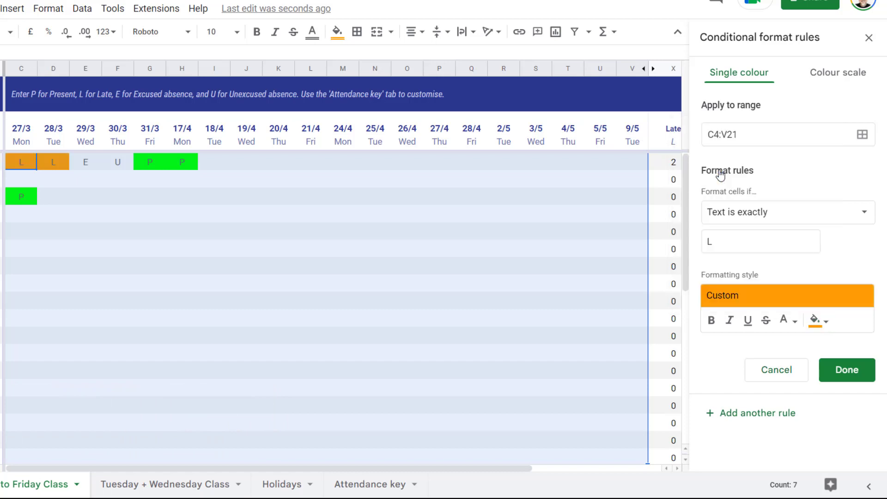
click(845, 372)
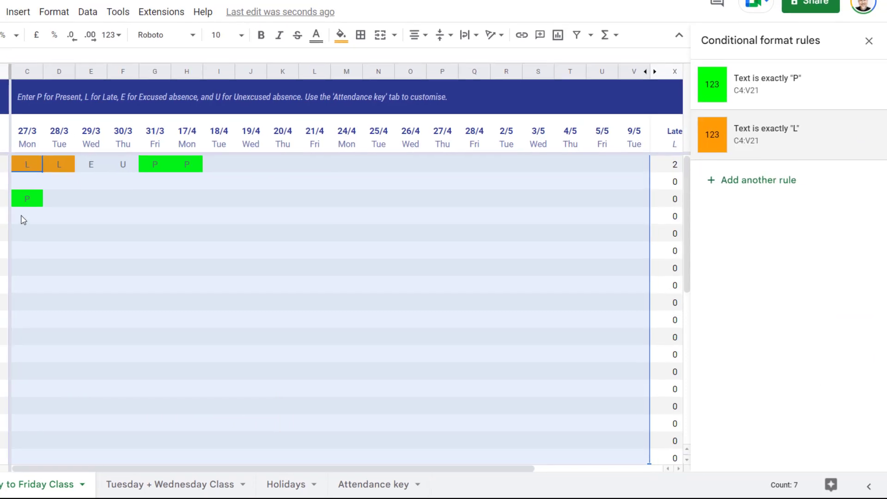